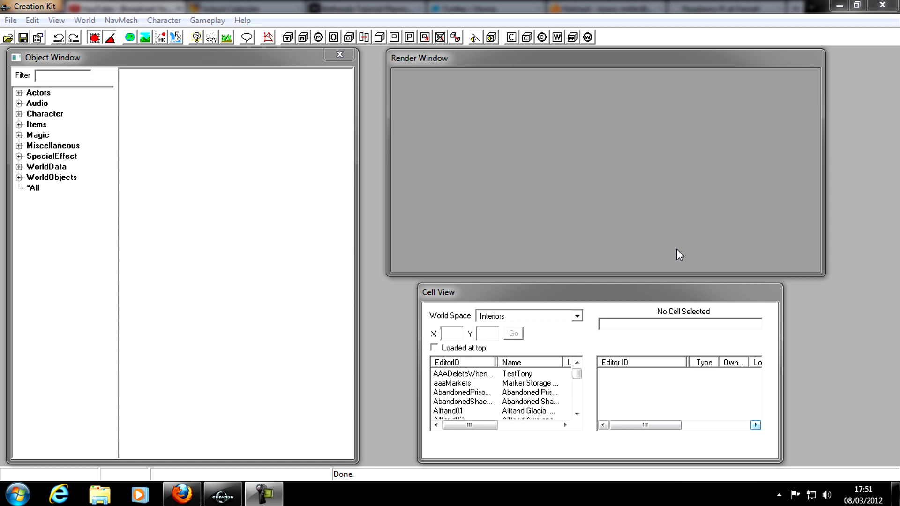
left_click(10, 20)
left_click(19, 35)
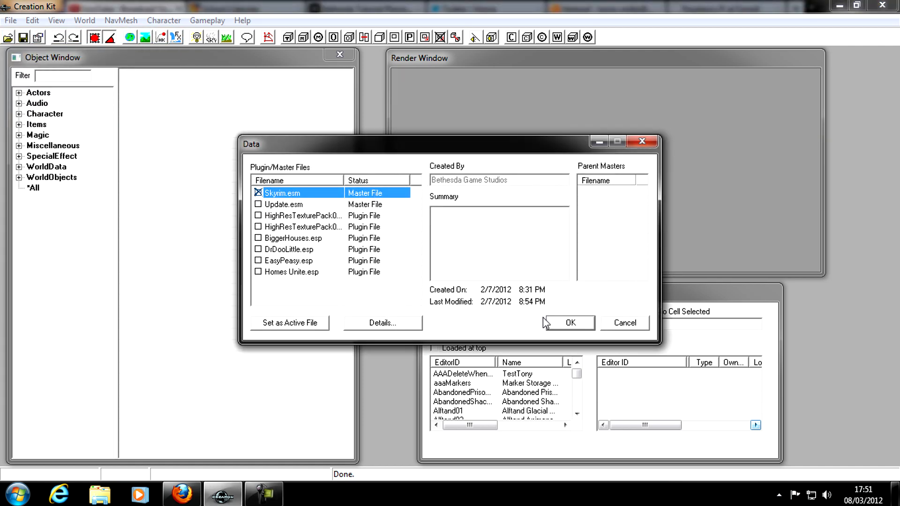
left_click(612, 319)
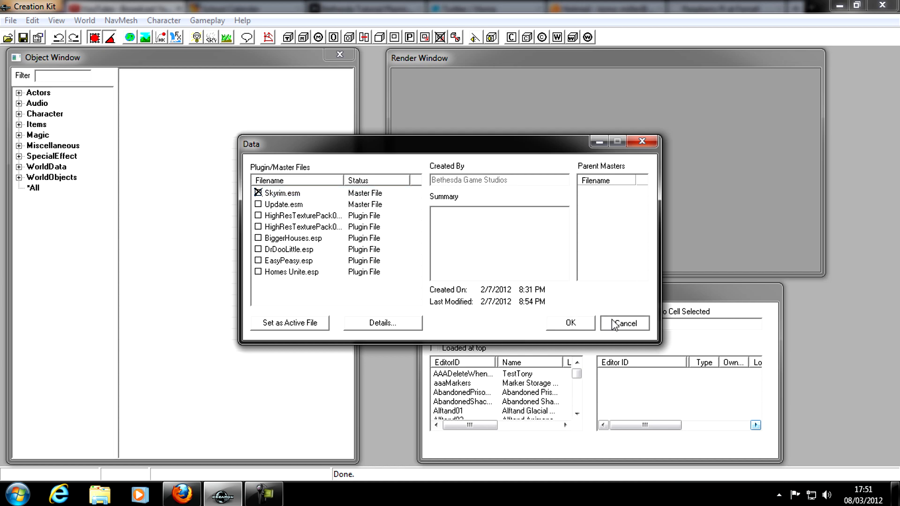
- Create a new quest among the character quests and give it the ID MODQuest
left_click(20, 114)
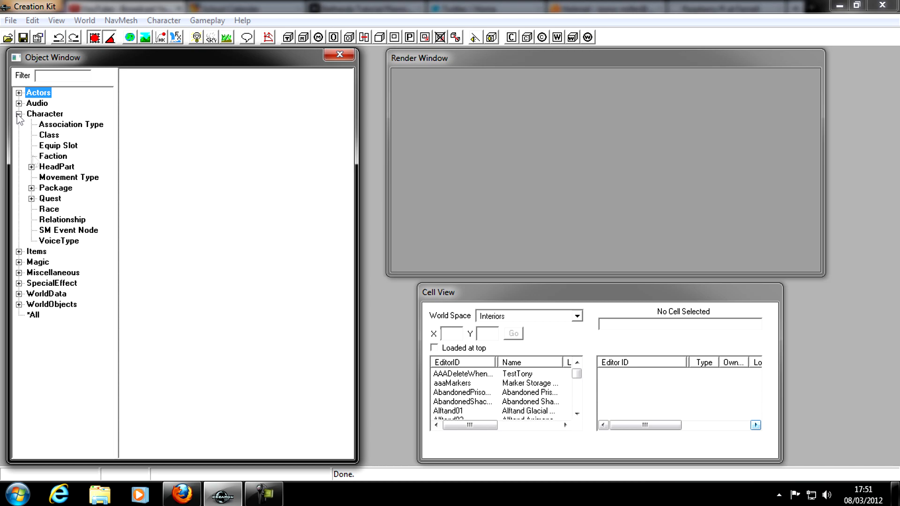
left_click(50, 198)
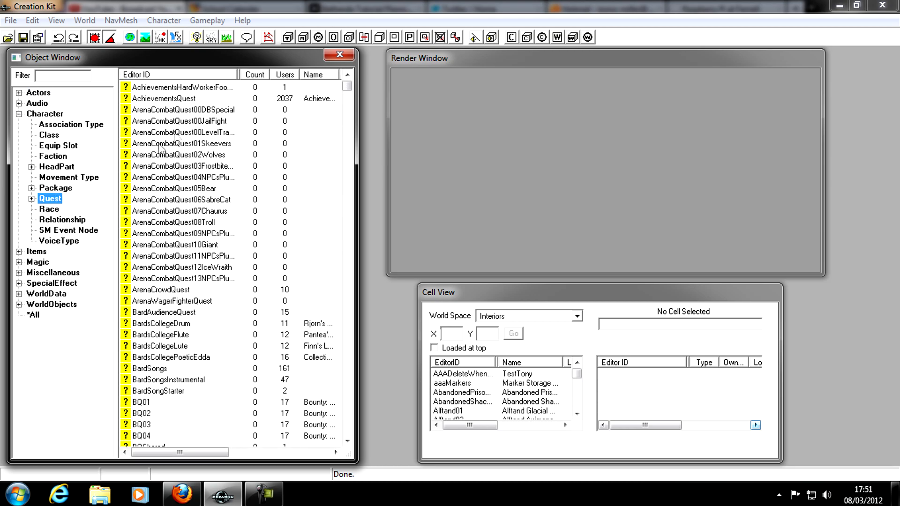
left_click_drag(345, 86, 333, 21)
left_click(167, 371)
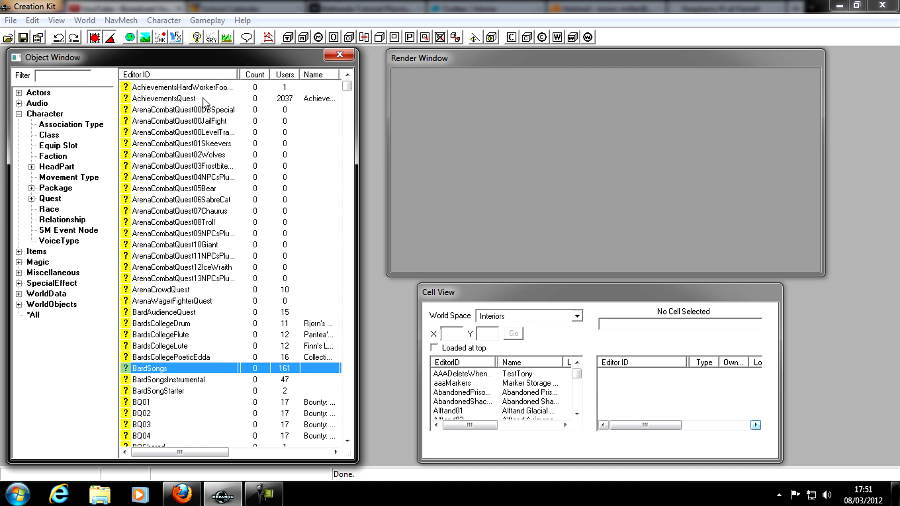
right_click(212, 249)
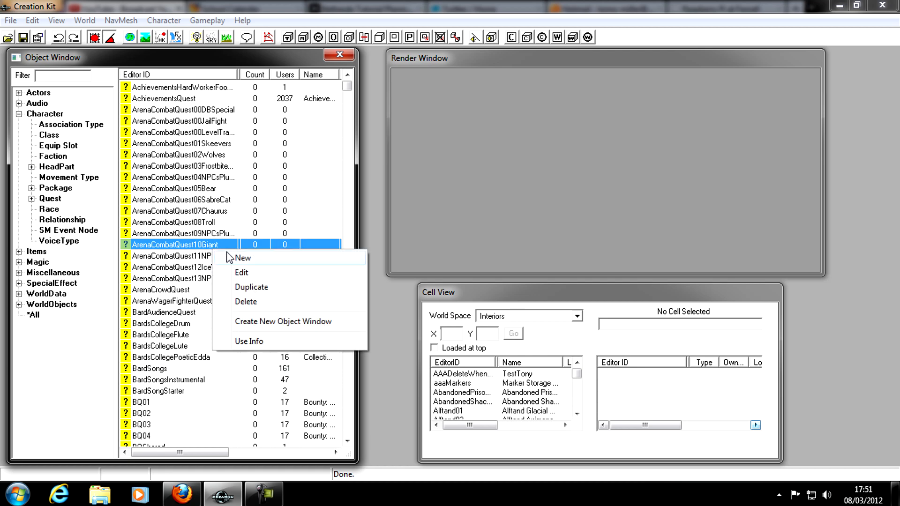
left_click(229, 257)
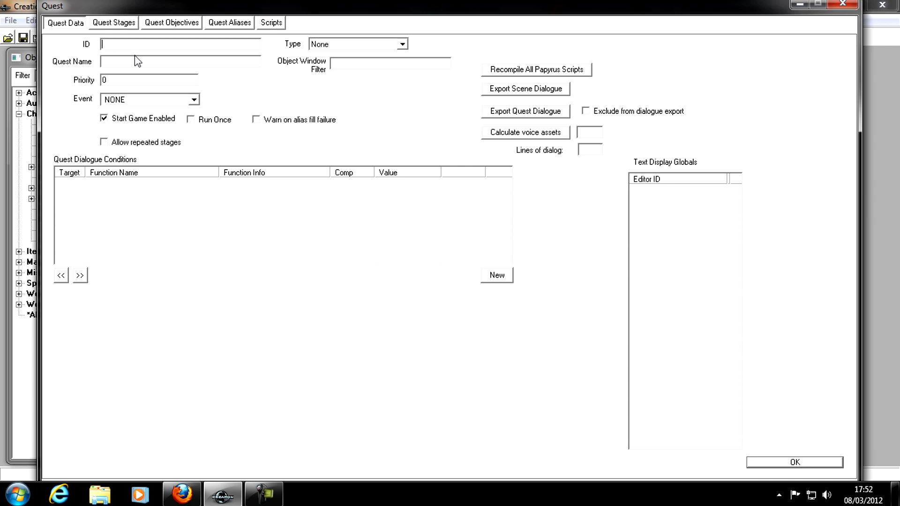
type("MOD")
type("Quest")
- Set the quest type to Side Quests, the quest name to "Billy Bob's Adventure" and the priority to 60
left_click(352, 46)
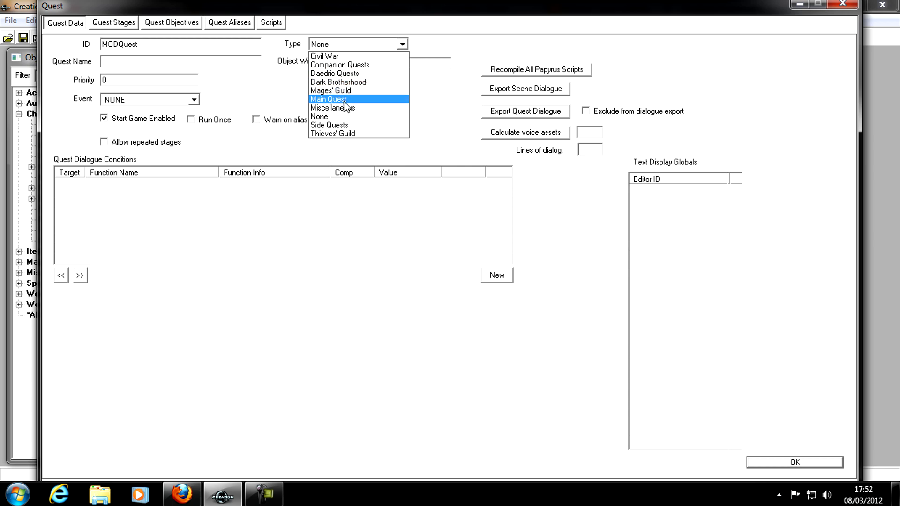
left_click(347, 126)
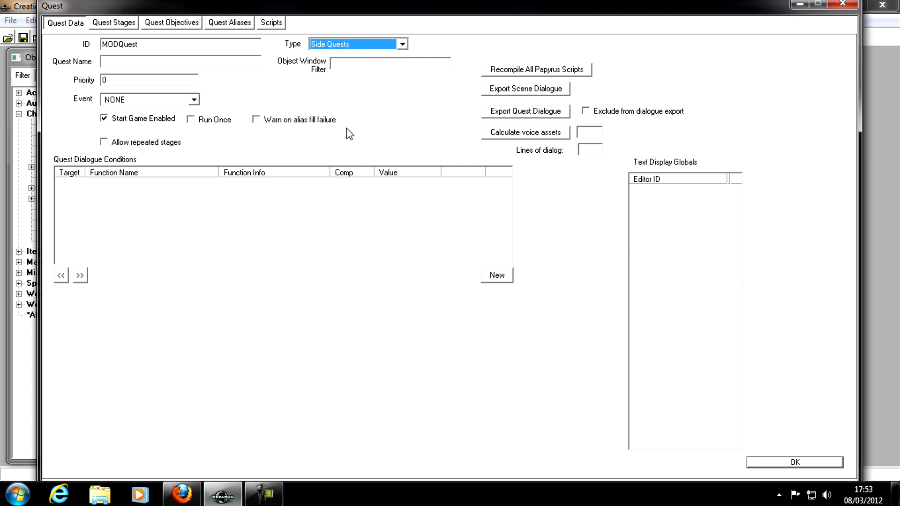
left_click(192, 61)
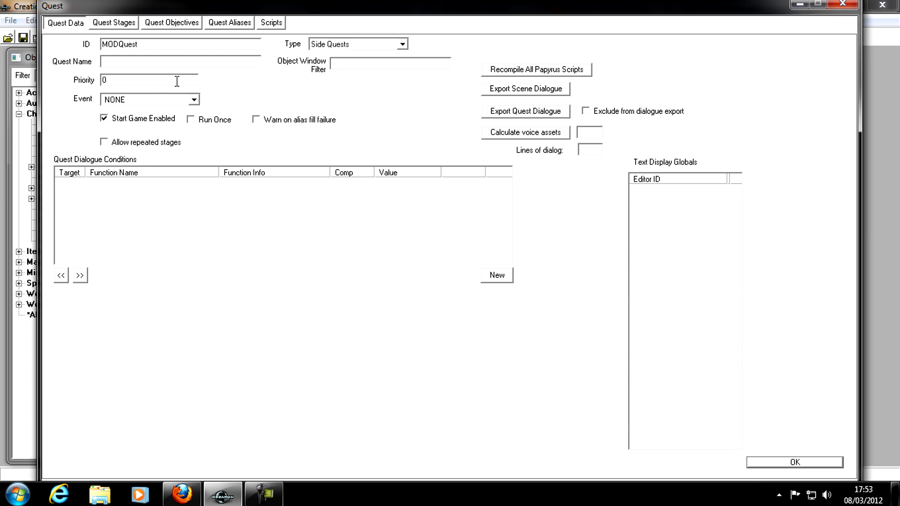
type("Billy Bob's Adventure")
double_click(132, 85)
type("60")
- Review the available quest events, choose NONE, and accept the new quest
left_click(192, 102)
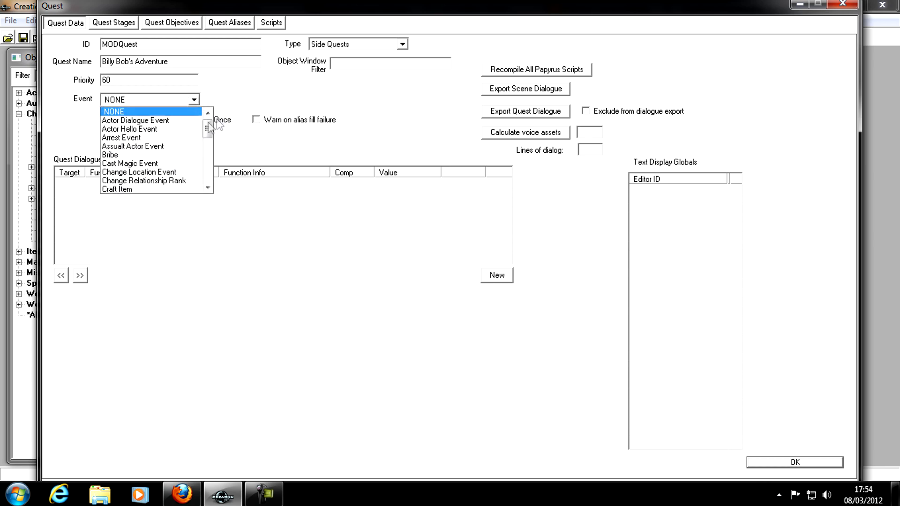
mouse_move(209, 125)
left_mouse_down()
mouse_move(244, 143)
mouse_move(209, 148)
mouse_move(208, 124)
left_mouse_up()
left_click_drag(207, 125, 207, 124)
left_click(181, 101)
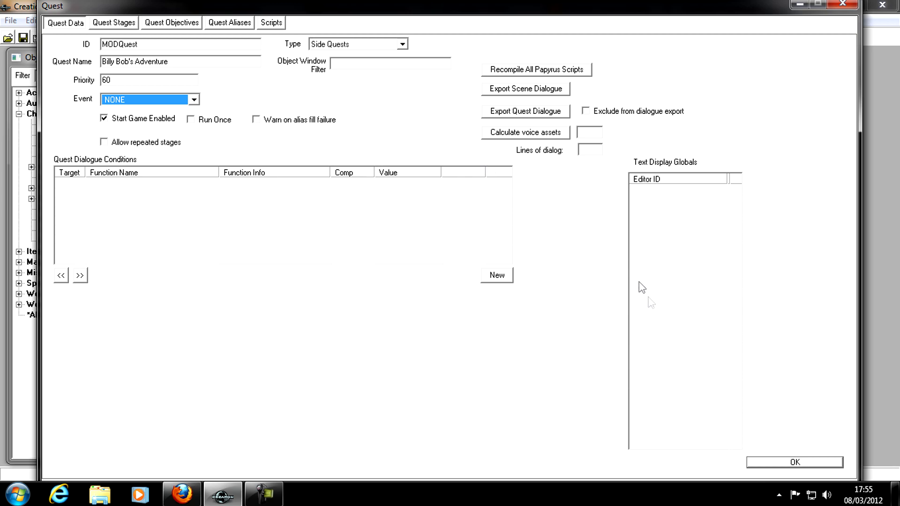
left_click(792, 463)
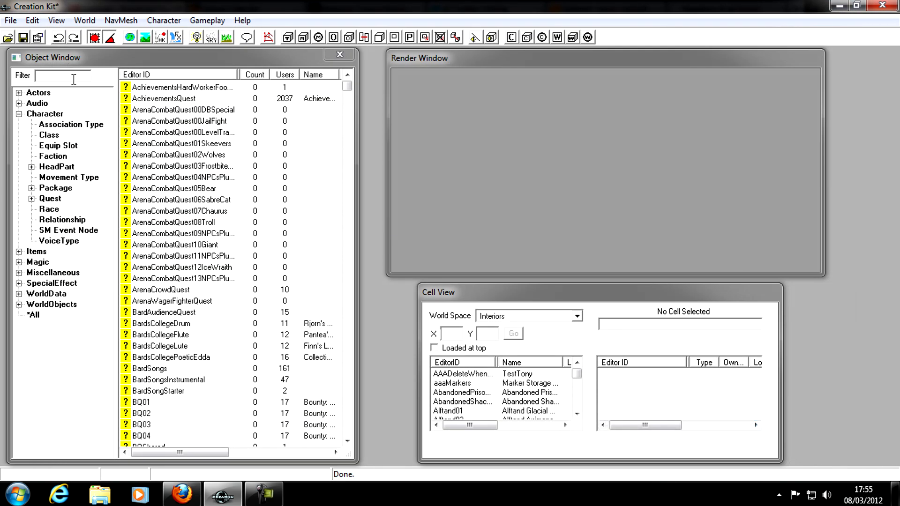
- Filter the object list by "mod" and reopen MODQuest for editing
left_click(75, 78)
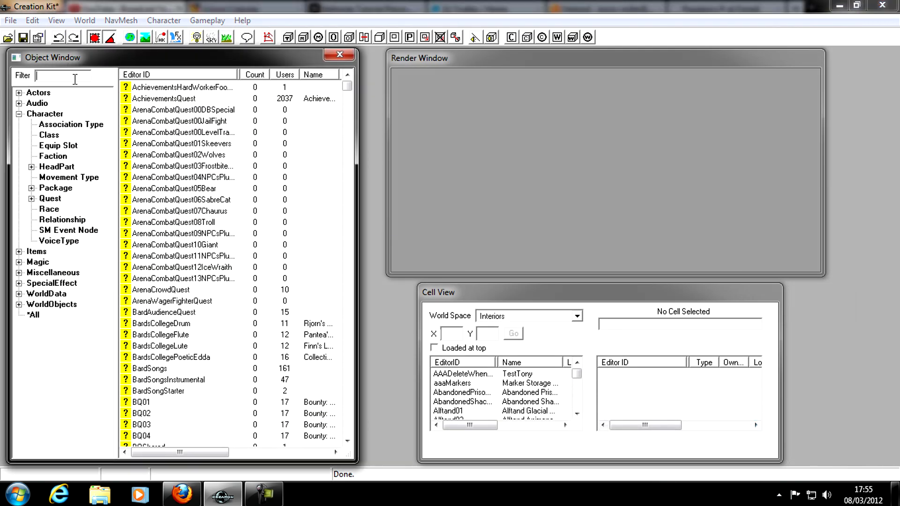
type("mod")
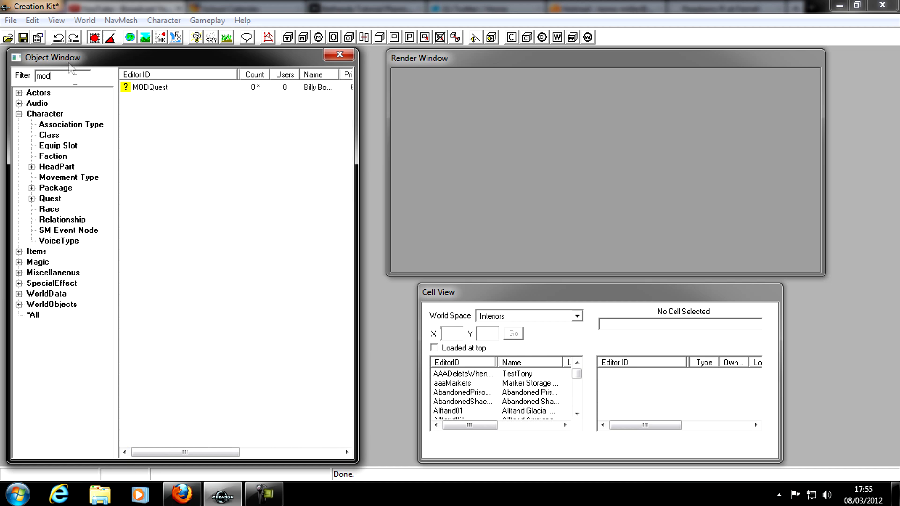
double_click(152, 90)
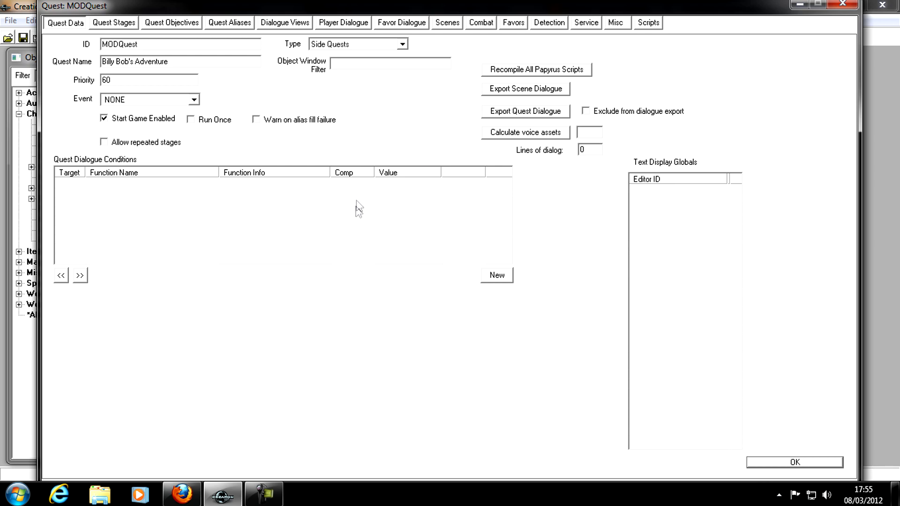
- Add a quest stage with index 0 to MODQuest
left_click(122, 26)
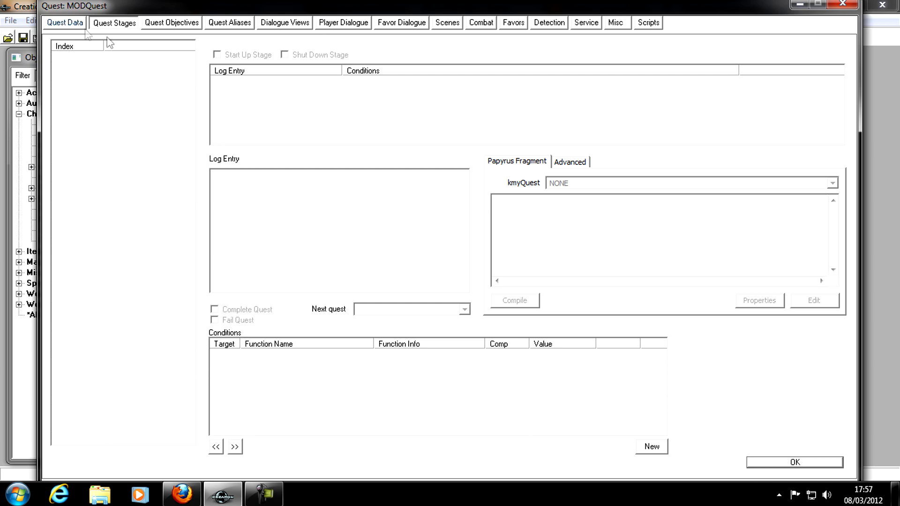
right_click(84, 74)
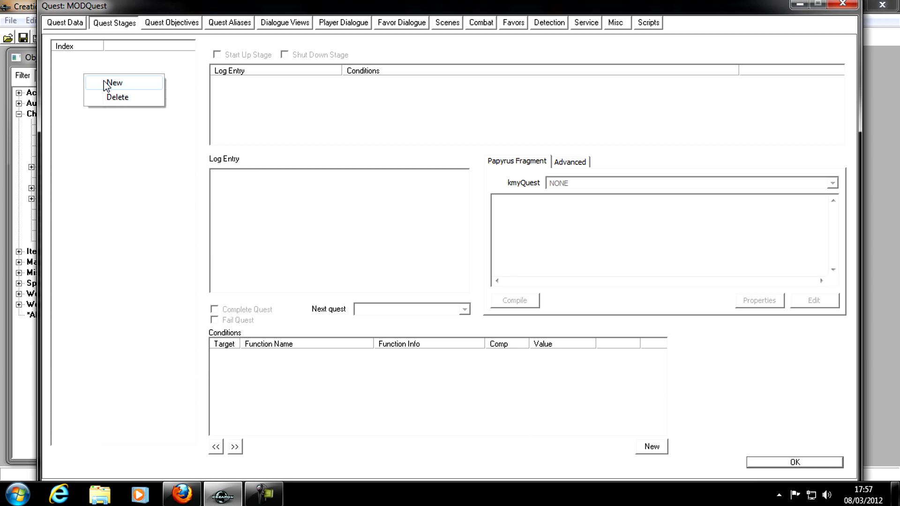
left_click(113, 83)
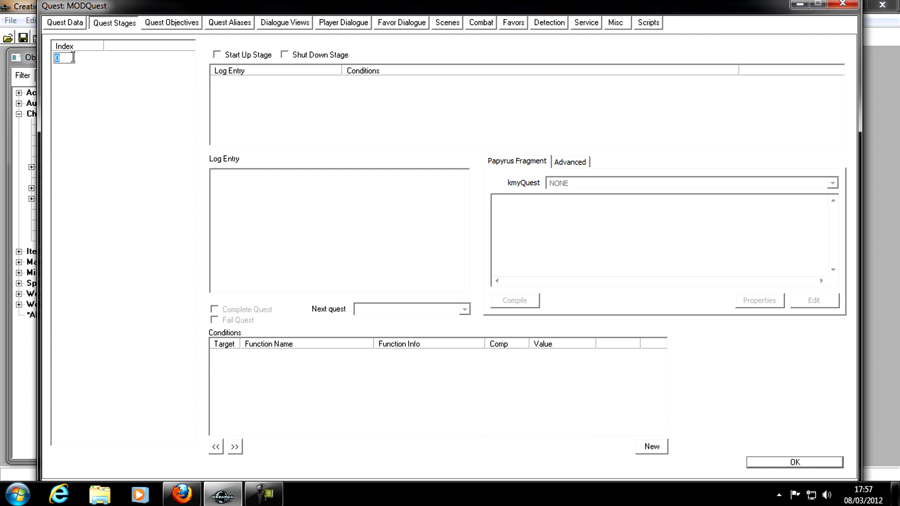
left_click(91, 92)
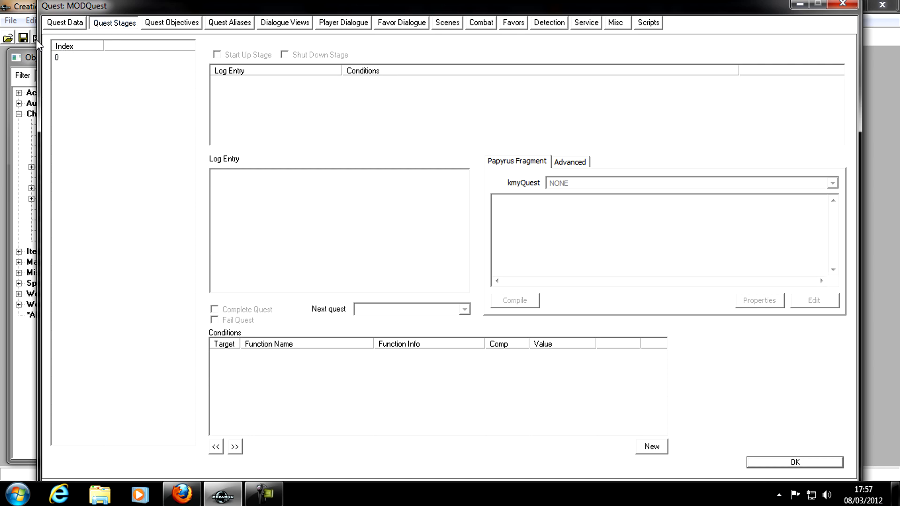
- Add two more quest stages with the indexes 10 and 20
right_click(71, 75)
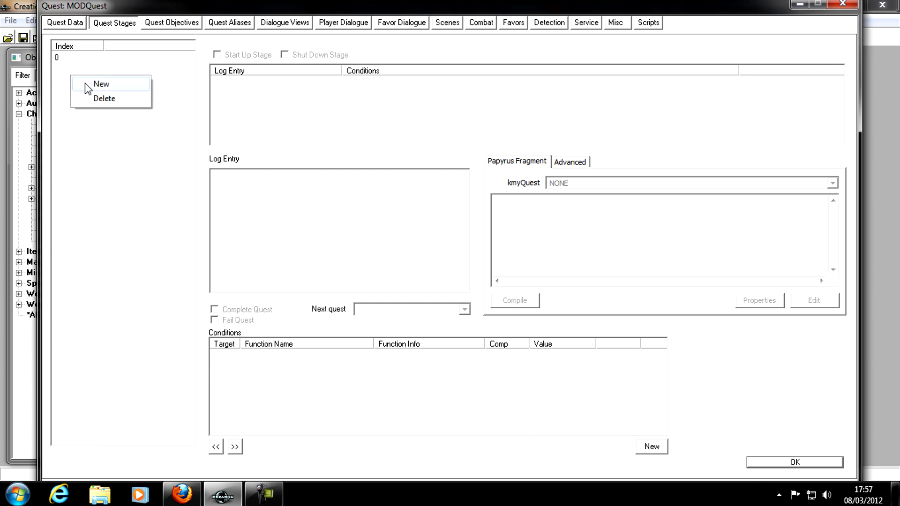
left_click(85, 83)
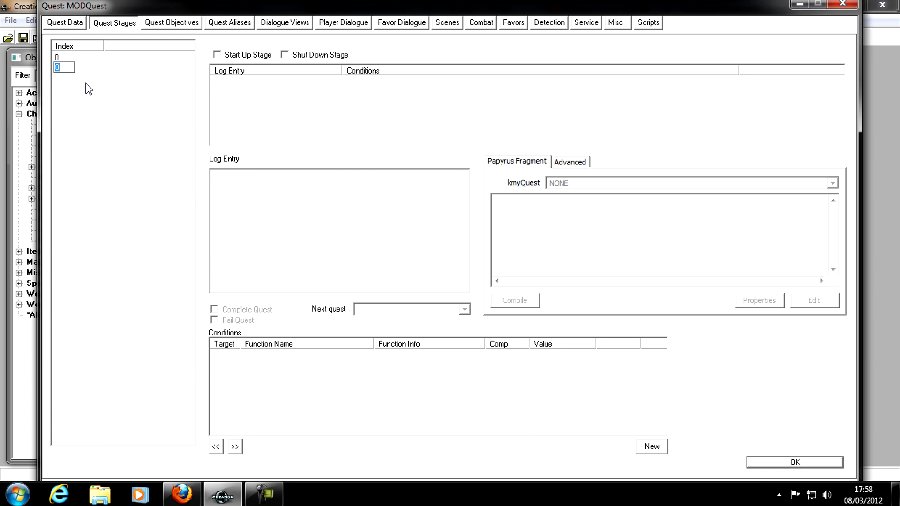
type("10")
left_click(81, 88)
right_click(66, 79)
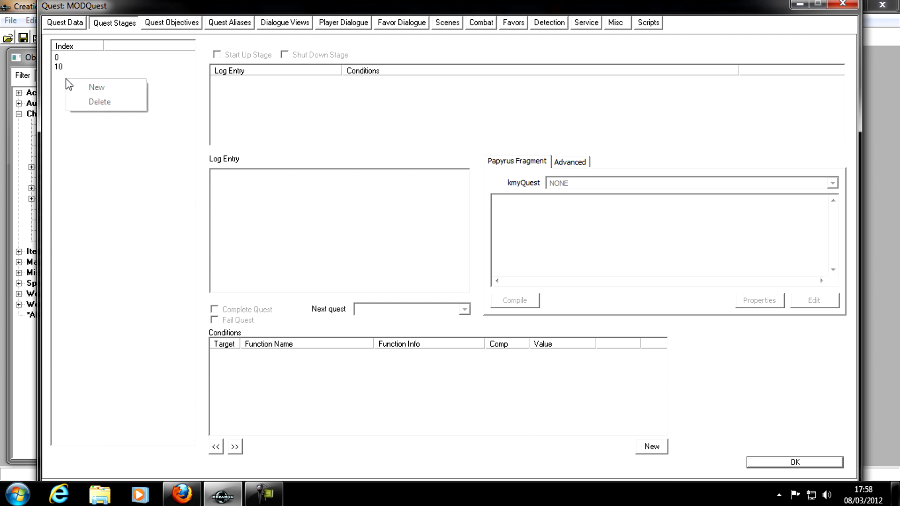
left_click(89, 89)
type("20")
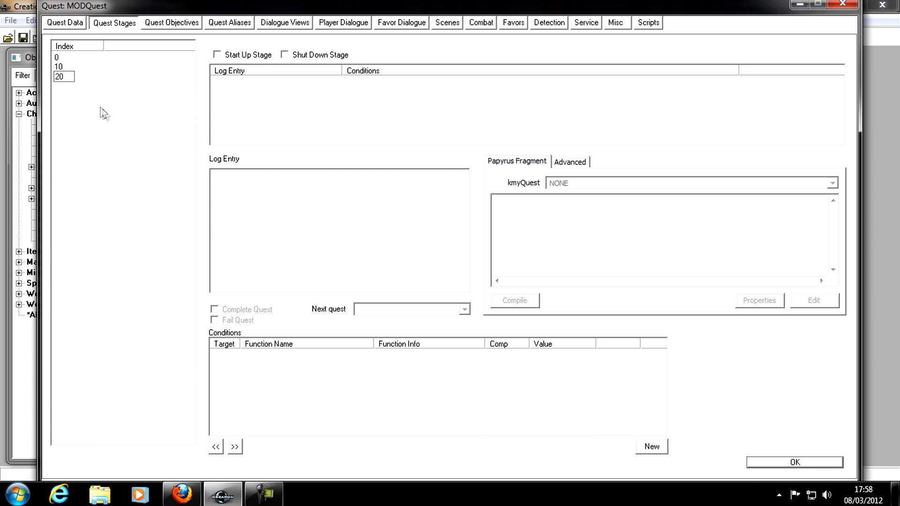
left_click(74, 100)
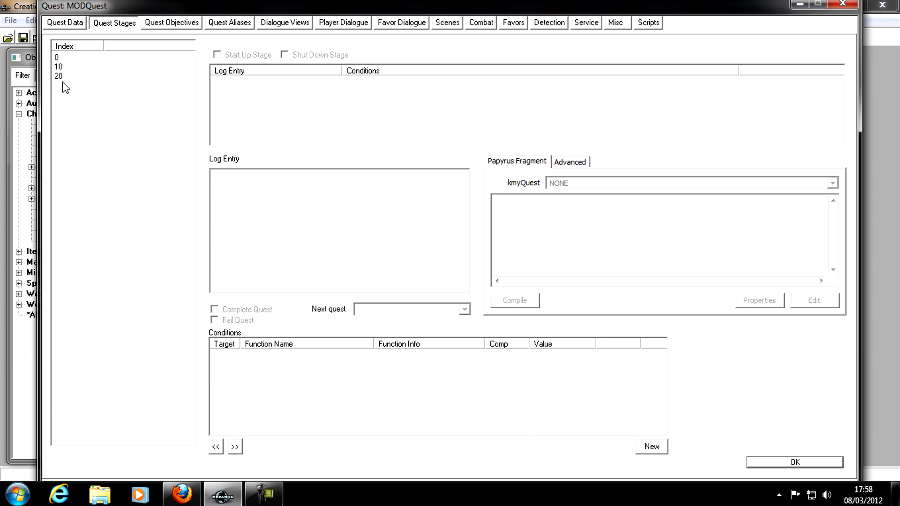
- Add the quest stages with the indexes 30 and 40
right_click(68, 93)
left_click(93, 101)
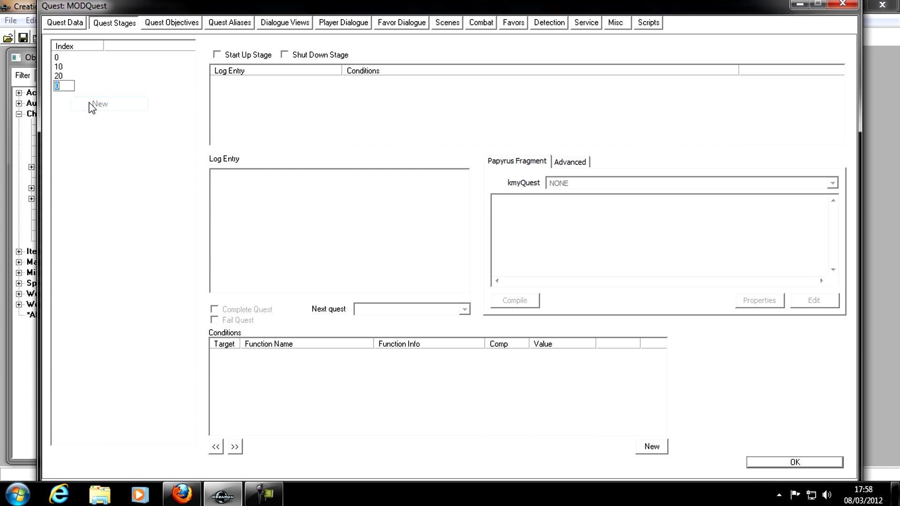
type("30")
left_click(74, 134)
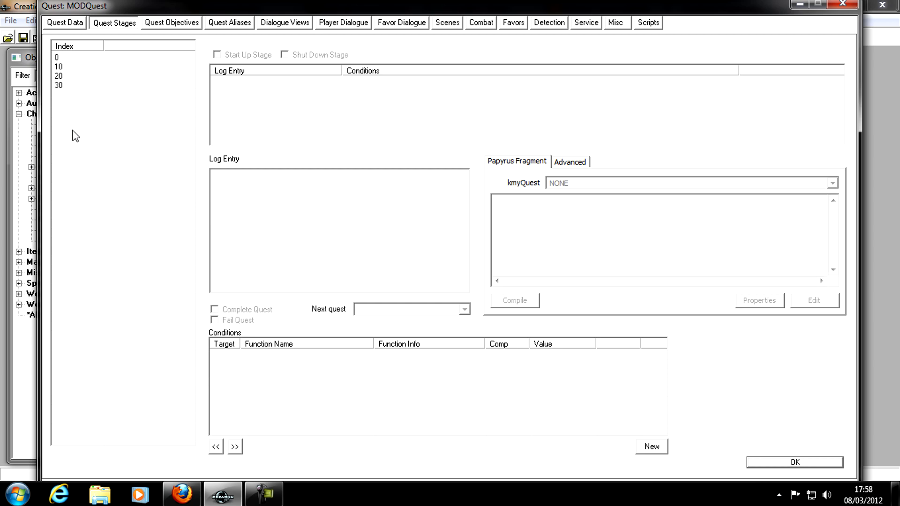
right_click(59, 96)
left_click(90, 105)
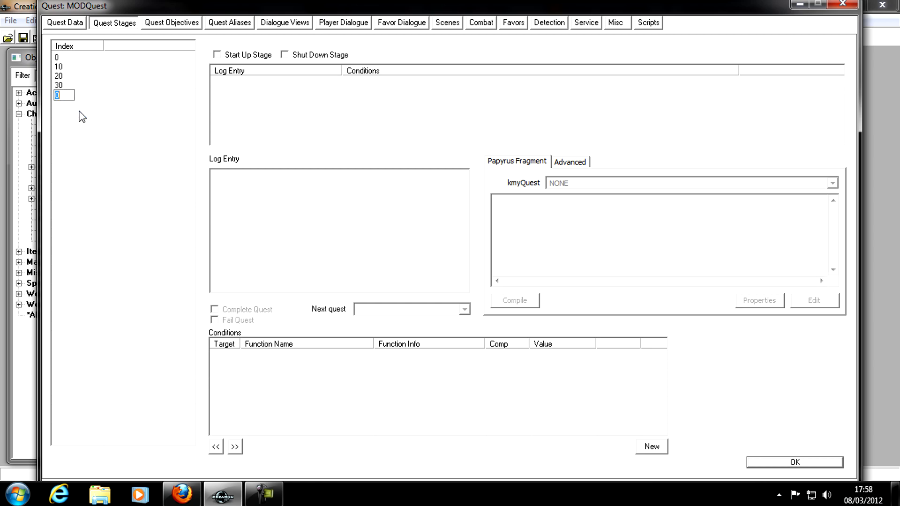
type("40")
left_click(100, 144)
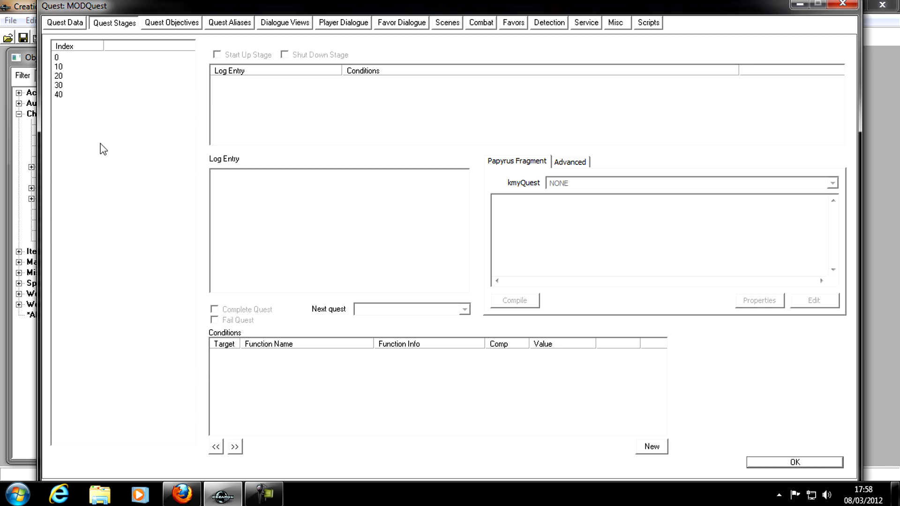
right_click(95, 87)
left_click(70, 125)
- Add a log entry to stage 10 reading "Billy Bob has sent me on a adventure!", correcting the misspelled "advenure"
left_click(87, 67)
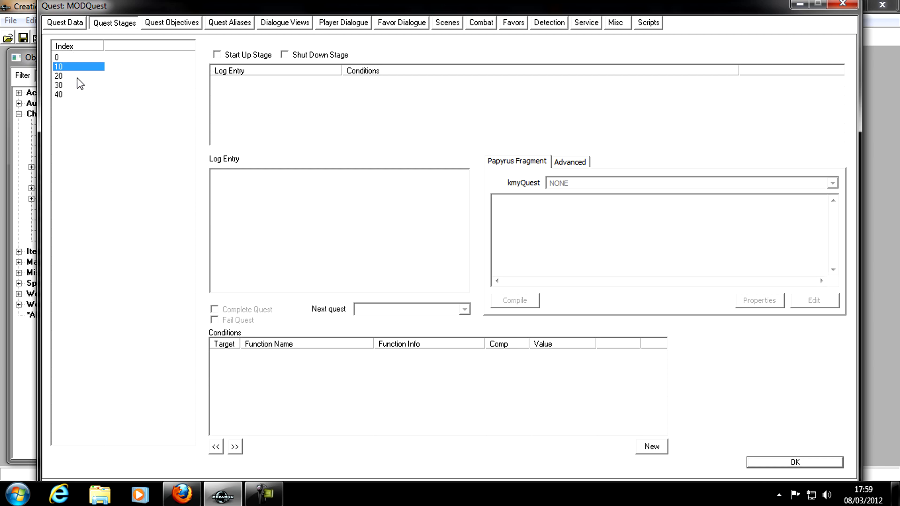
right_click(235, 89)
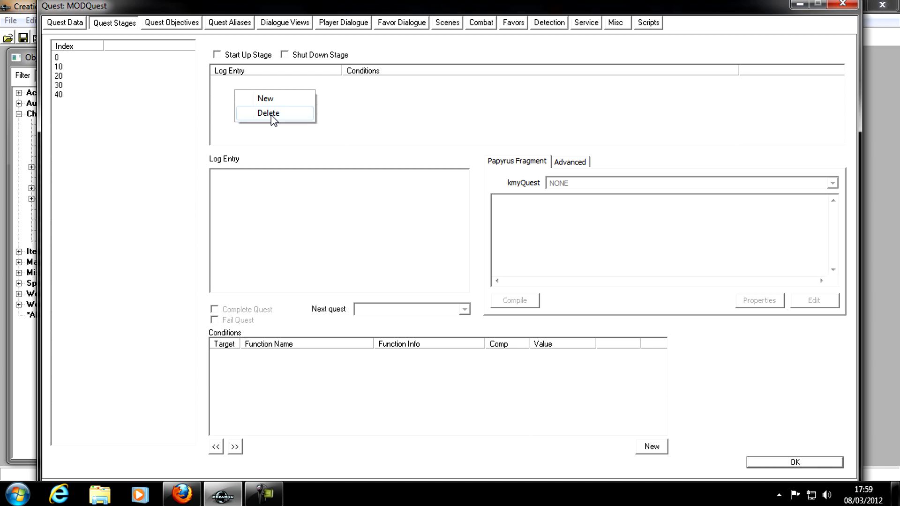
left_click(284, 100)
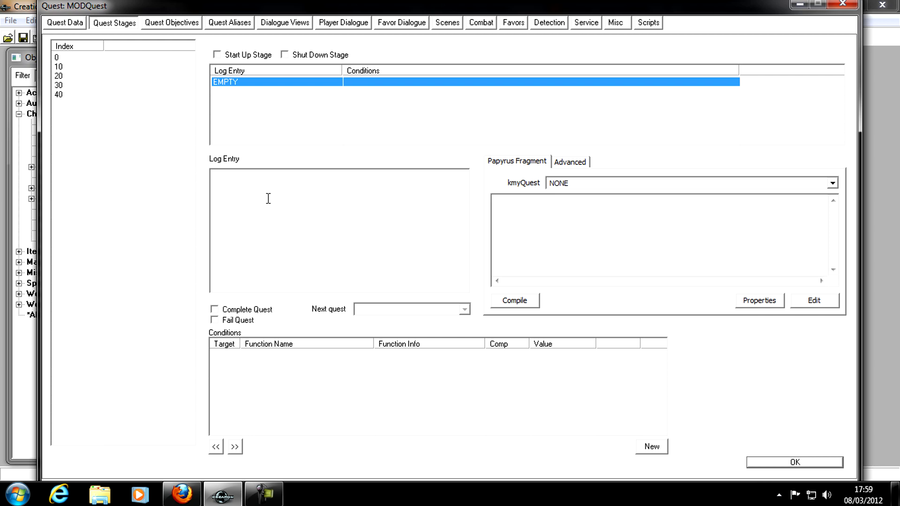
left_click(278, 180)
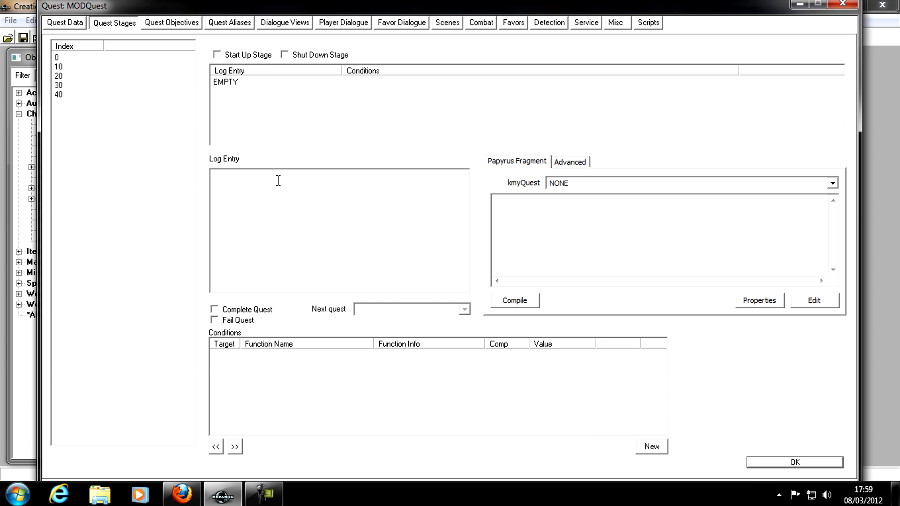
type("Billy Bob has sent me on a advenure!")
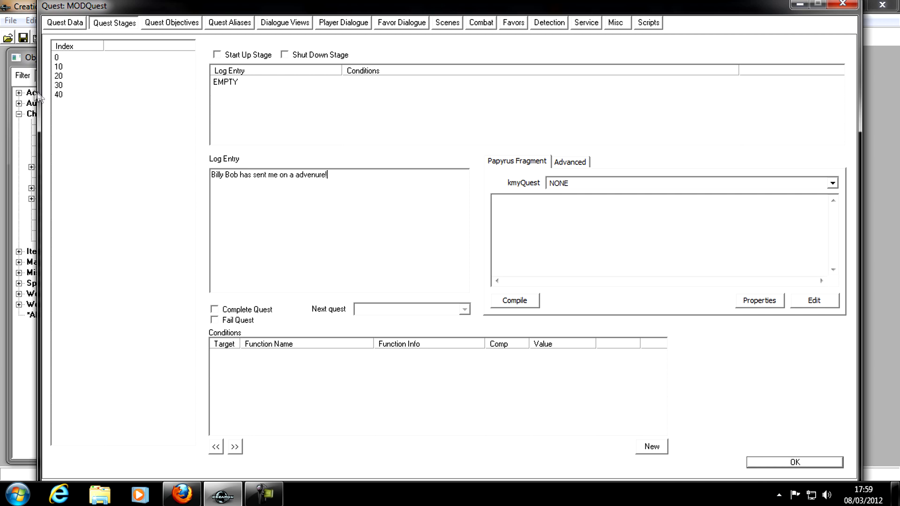
left_click(61, 84)
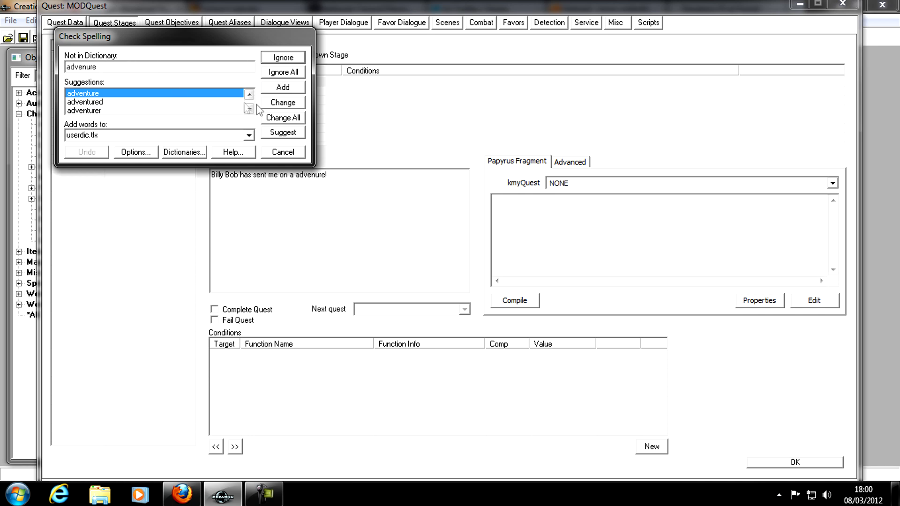
left_click(275, 106)
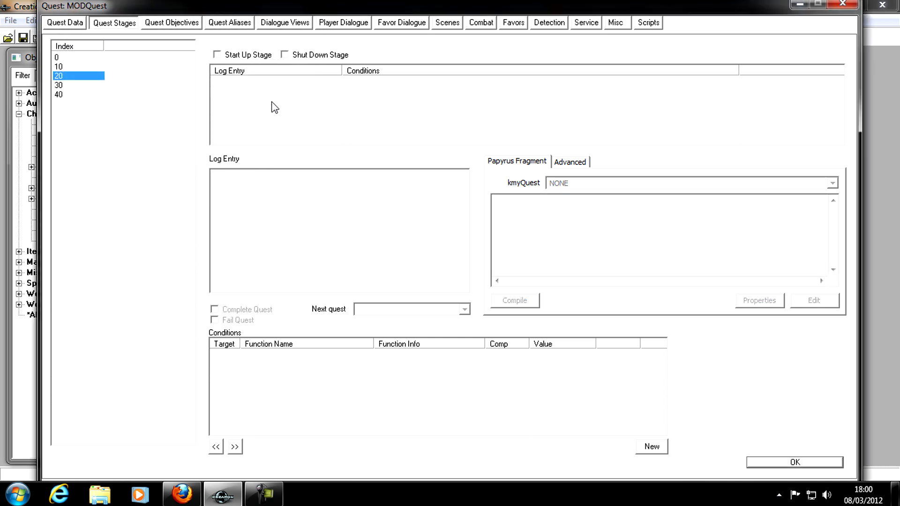
- Reopen stage 10 and check the text of its log entry
left_click(53, 68)
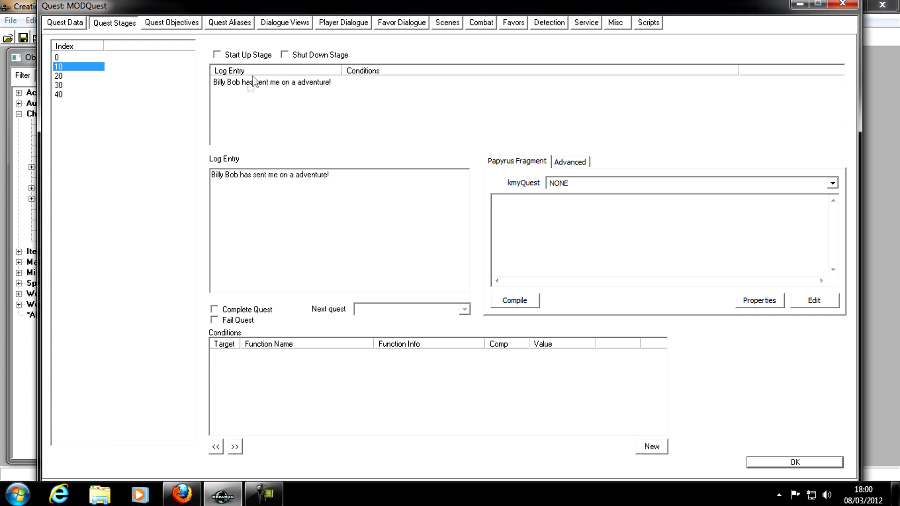
left_click(298, 131)
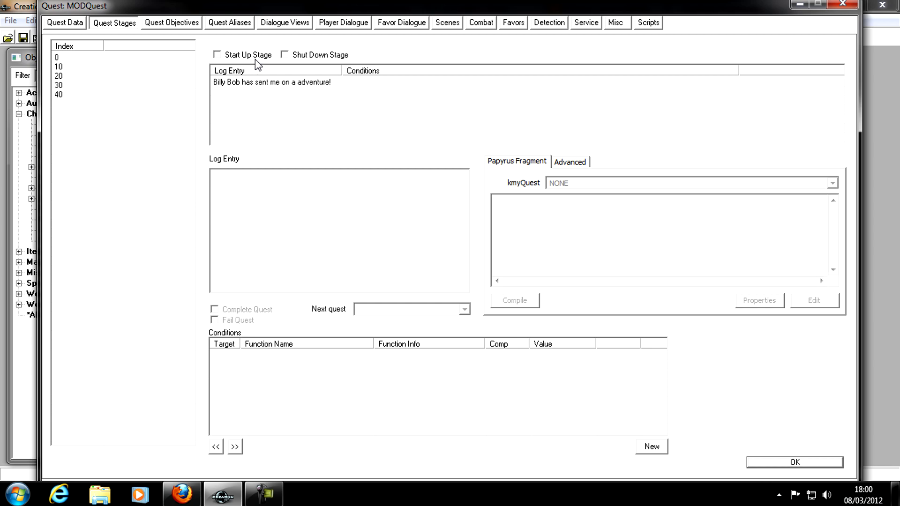
left_click(254, 89)
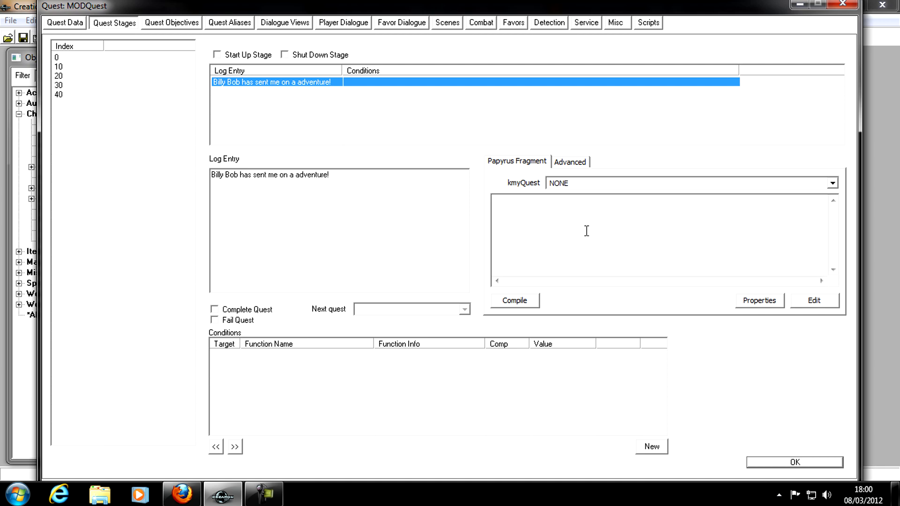
- Add a log entry to stage 20 reading "I killed the bad guy! Now I need his sword!"
left_click(70, 76)
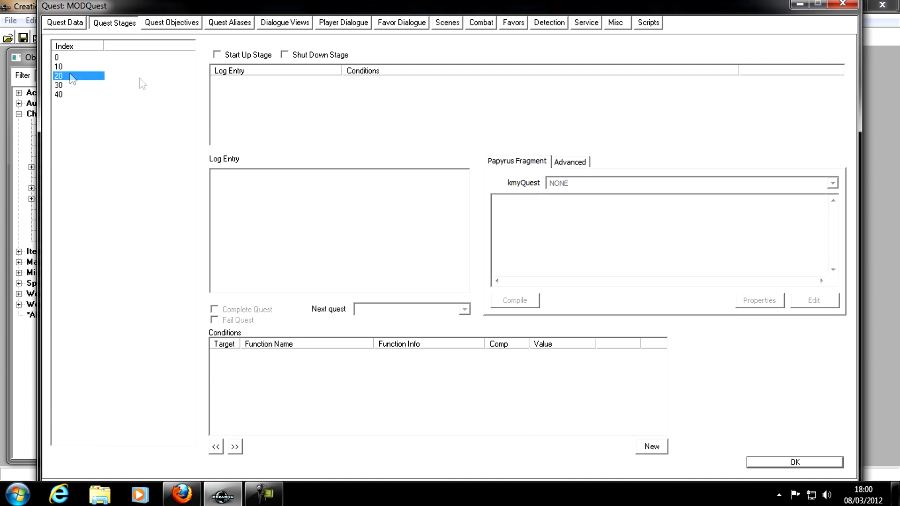
right_click(239, 89)
left_click(261, 89)
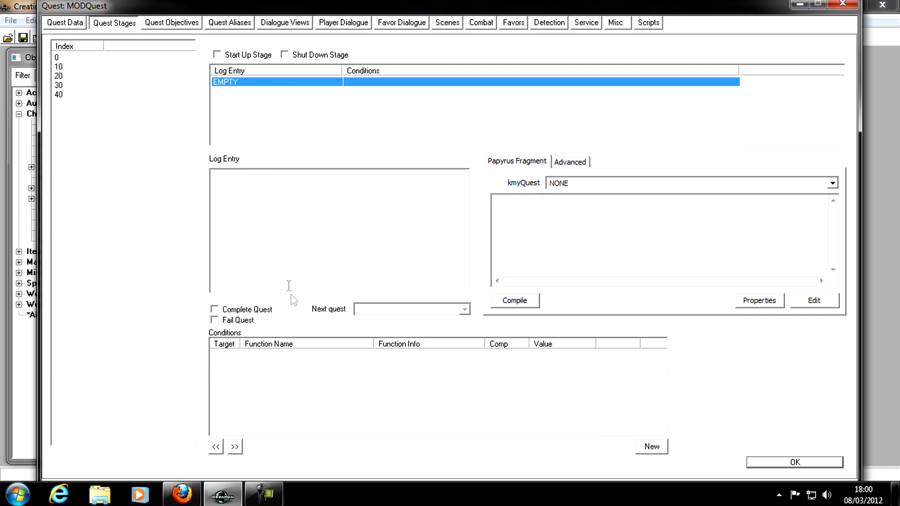
left_click(282, 260)
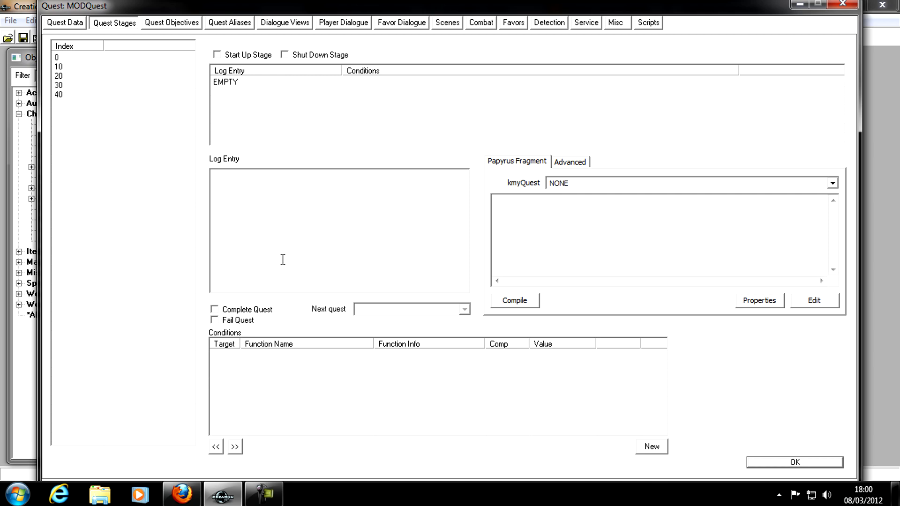
type("I killed the bad guy! Now I need his sword!")
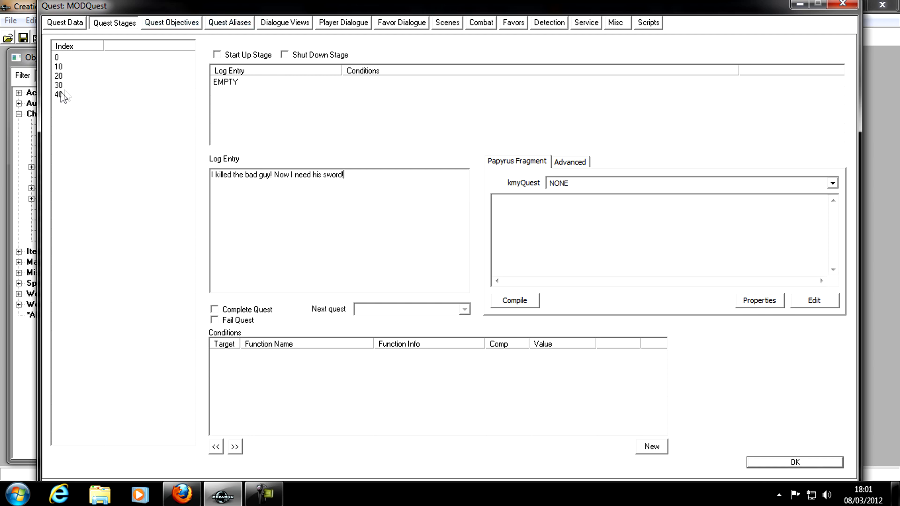
- Add a log entry to stage 30 reading "I got his sword! Time for my reward!"
left_click(80, 85)
right_click(267, 102)
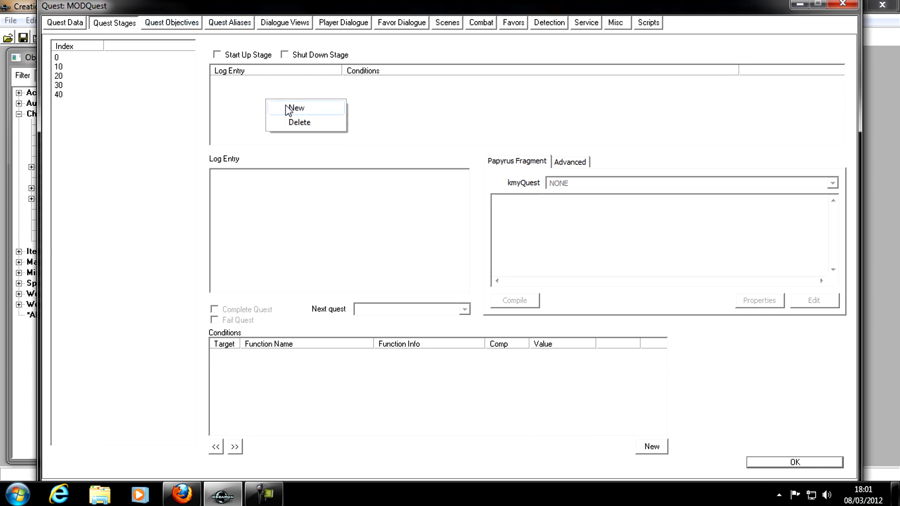
left_click(295, 109)
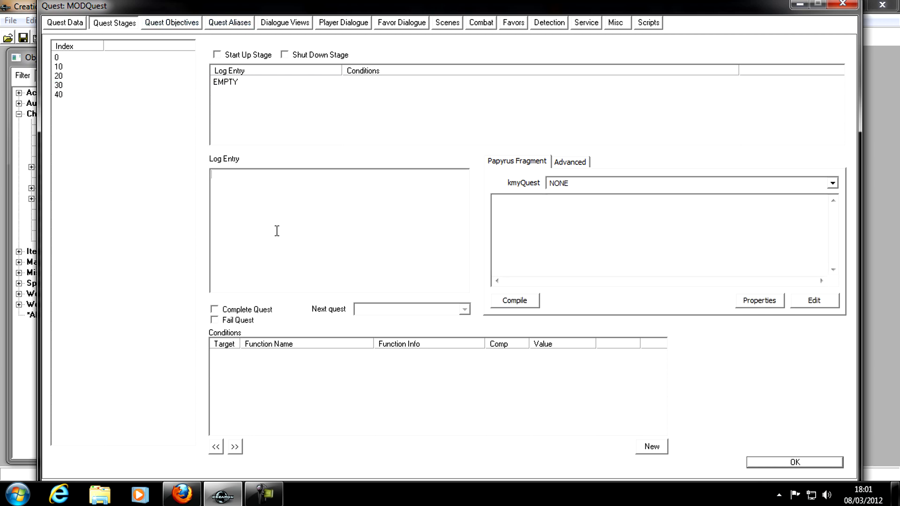
type("I got his sword! Time for my reward!")
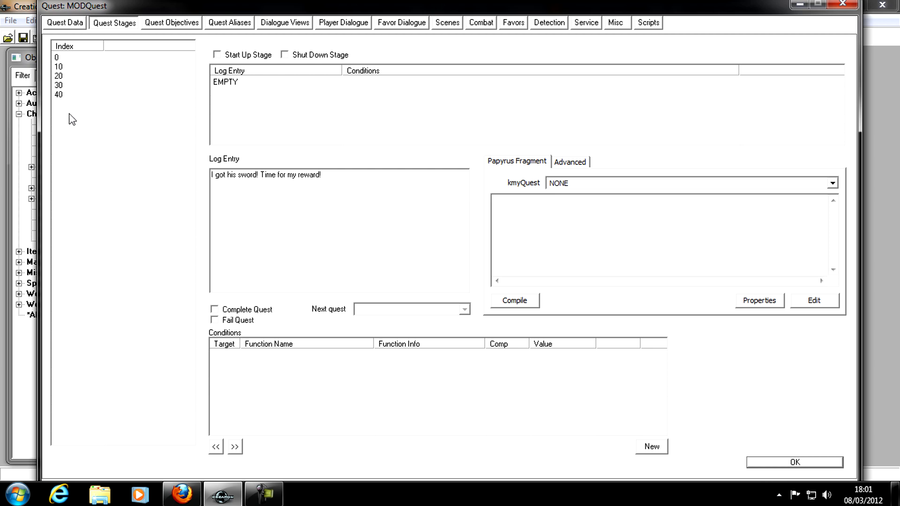
- Add a log entry to stage 40 reading "Yay!"
left_click(71, 94)
right_click(275, 119)
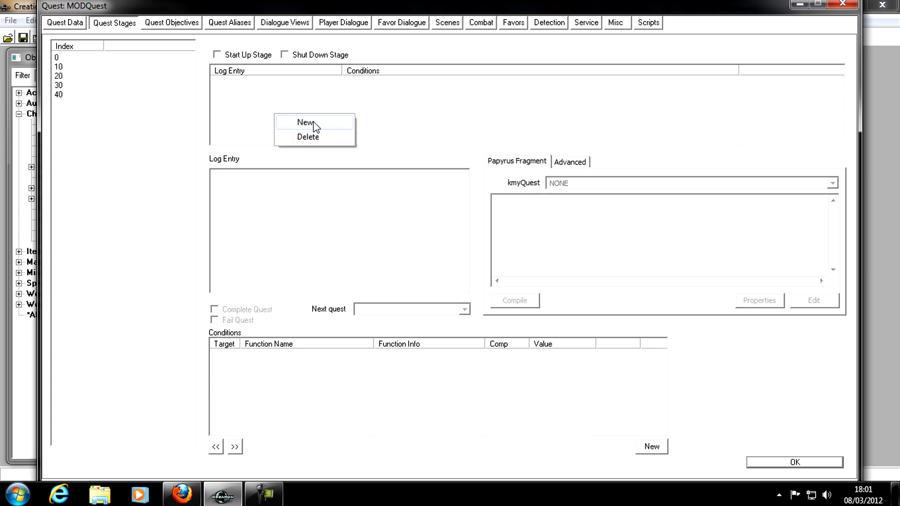
left_click(311, 124)
left_click(274, 225)
type("Yay!")
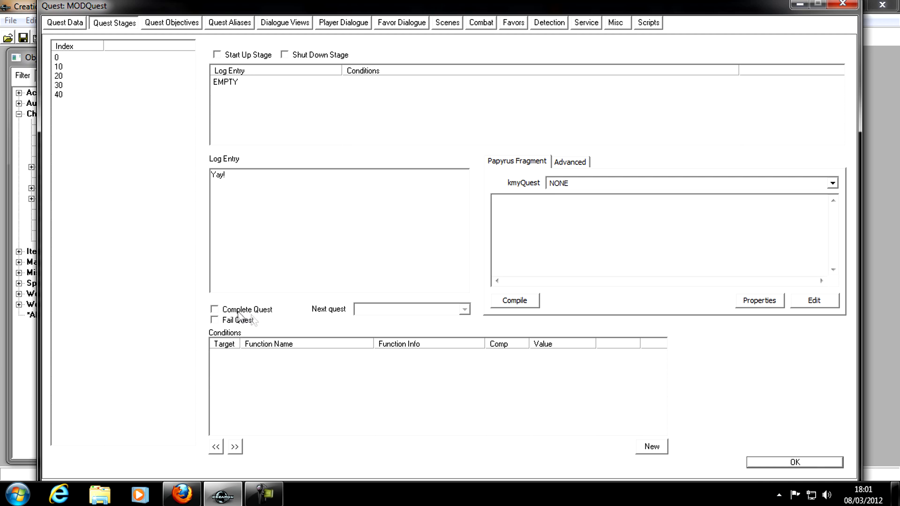
- Replace the flagged word "Yay" with the spelling suggestion "Byway" in stage 40's log entry
left_click(221, 309)
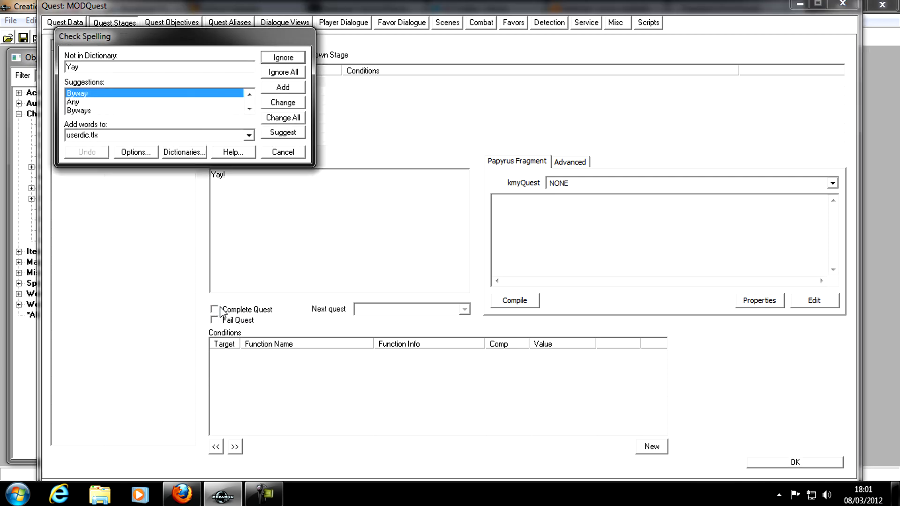
mouse_move(131, 37)
left_mouse_down()
mouse_move(124, 26)
mouse_move(142, 36)
left_mouse_up()
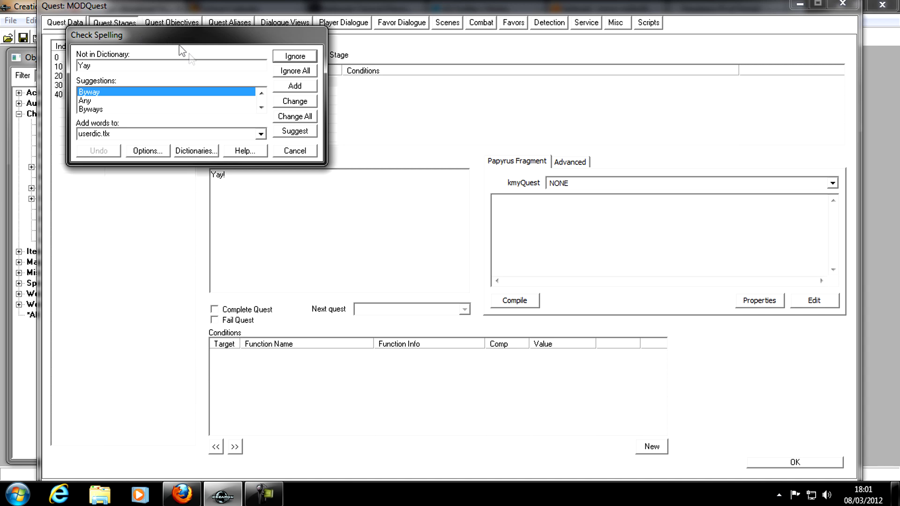
left_click(299, 102)
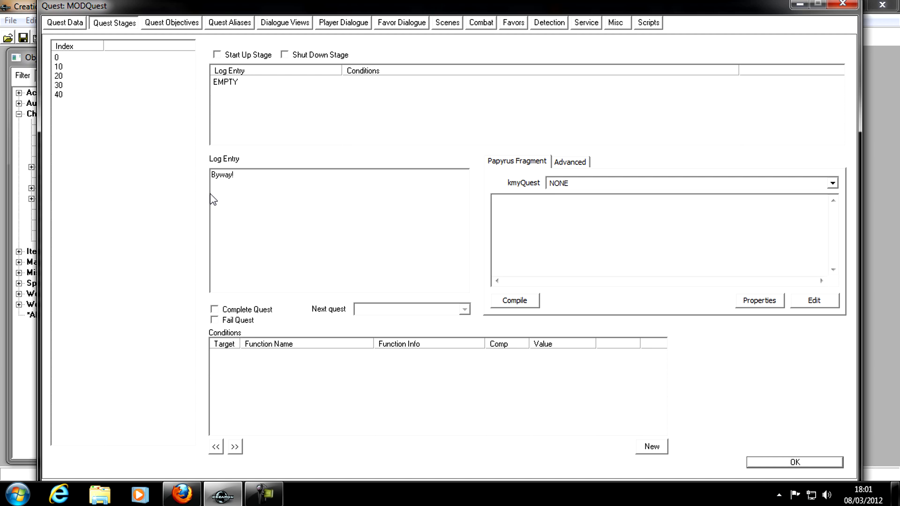
- Replace stage 40's log entry text with "I got some dosh!" and ignore the spelling suggestions for "dosh"
key("BackSpace")
key("BackSpace")
key("BackSpace")
key("BackSpace")
key("BackSpace")
key("BackSpace")
type("I got some dosh!")
left_click(218, 314)
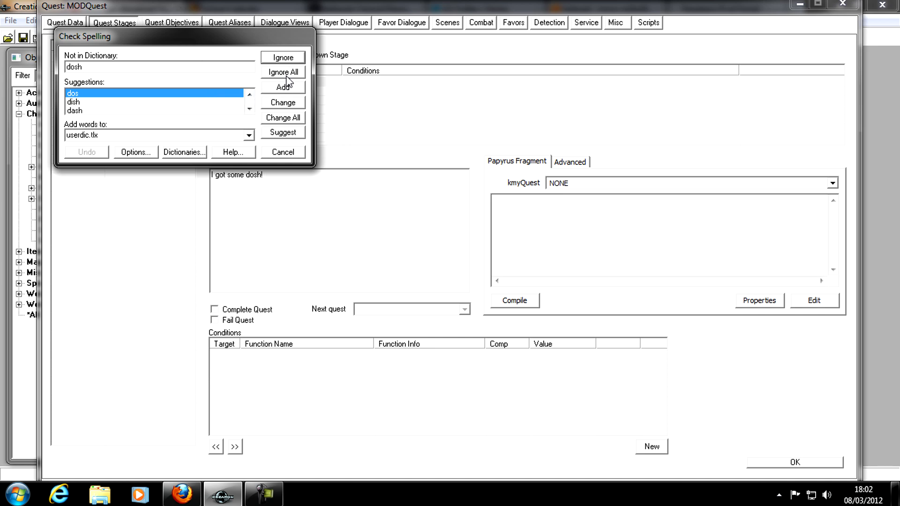
left_click(283, 57)
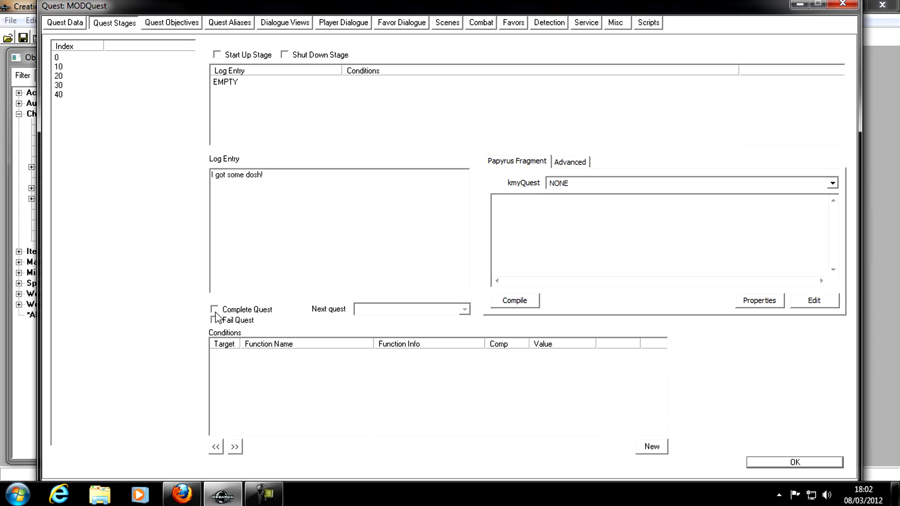
- Mark stage 40 as completing the quest with NONE as the next quest, and accept the quest's changes
left_click(214, 309)
left_click(386, 310)
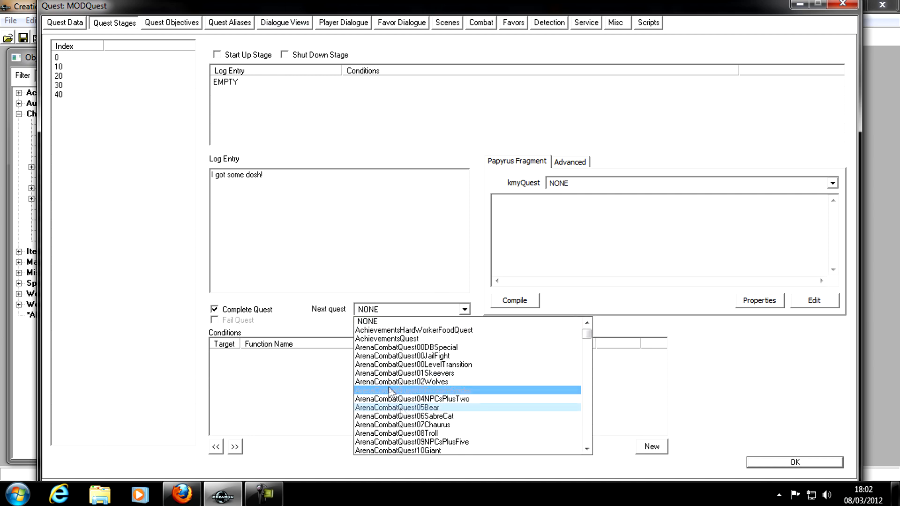
scroll(482, 402, "down", 3)
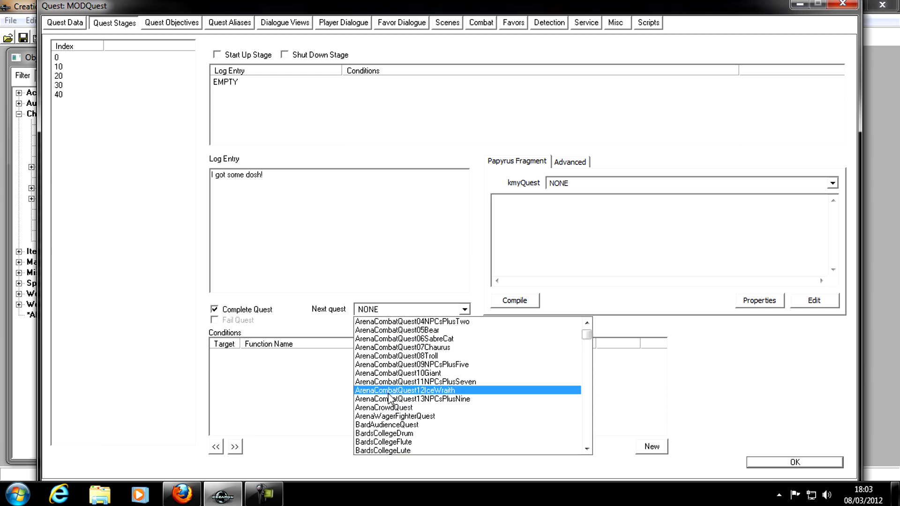
left_click(369, 312)
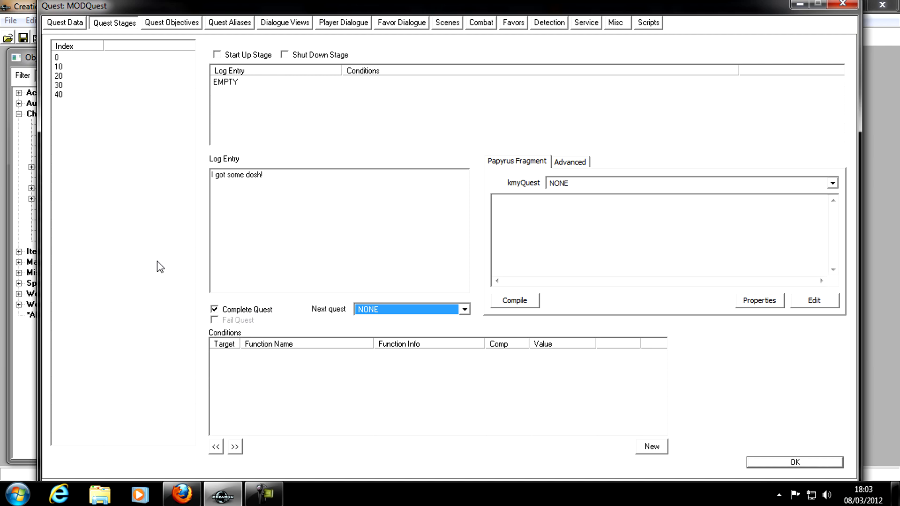
left_click(214, 310)
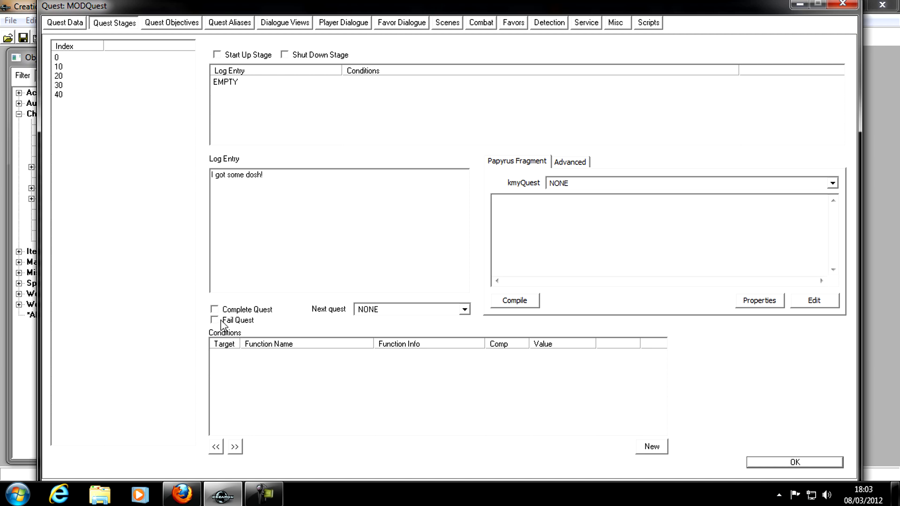
left_click(215, 309)
left_click(792, 463)
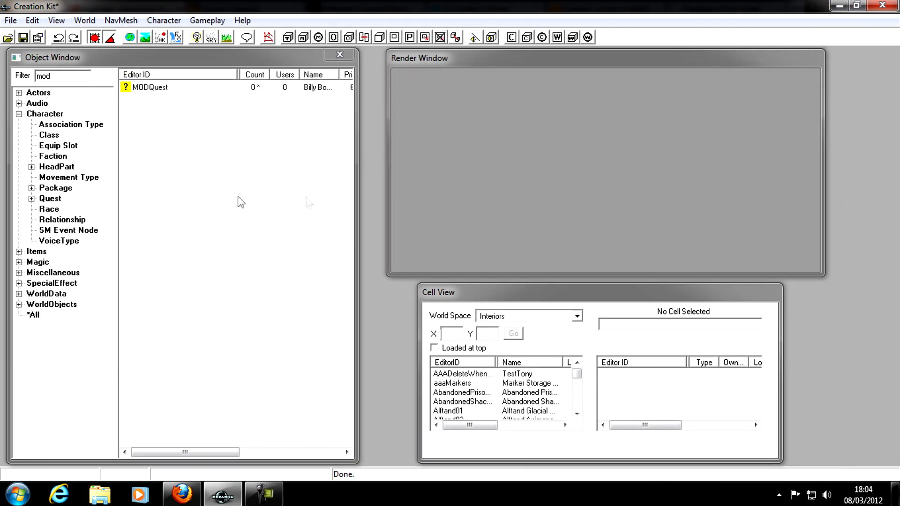
- Clear the object filter and list all objects in the Actor category
left_click(20, 114)
double_click(75, 75)
key("BackSpace")
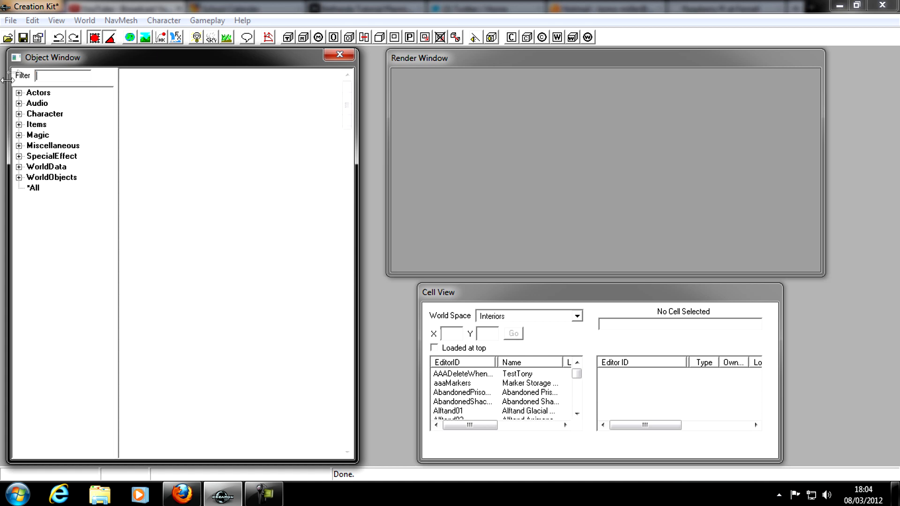
left_click(19, 92)
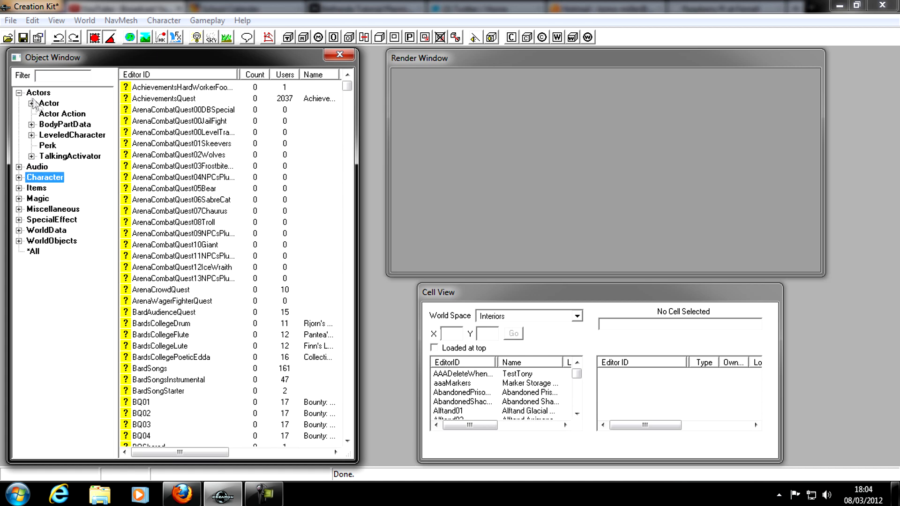
left_click(32, 103)
left_click(32, 103)
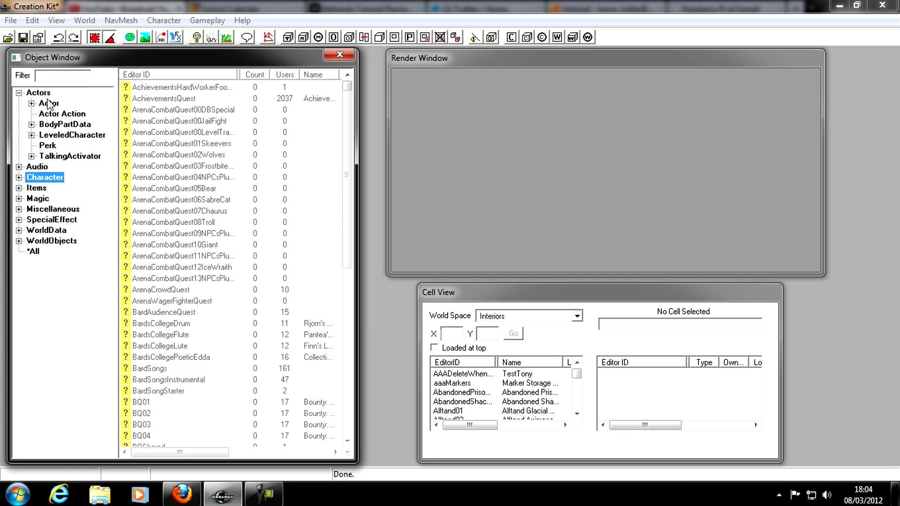
left_click(49, 103)
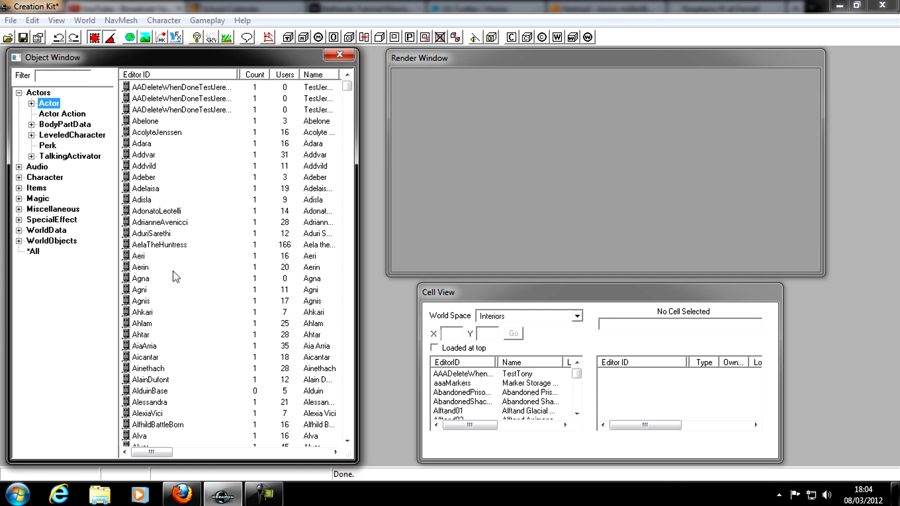
- Create a unique actor with the ID MODBilly, the name "Billy Bob" and the short name "Billy"
right_click(194, 211)
left_click(221, 224)
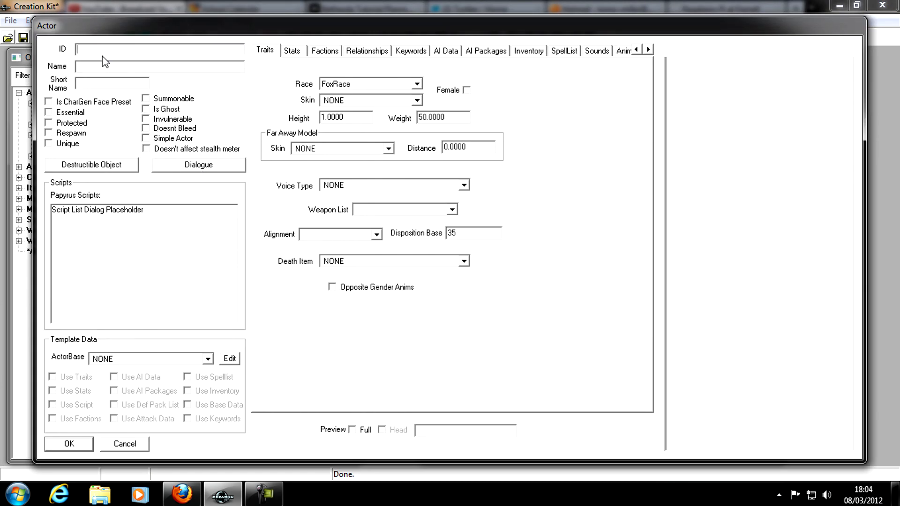
type("MODBilly")
left_click(94, 69)
type("Billy Bob")
left_click(87, 84)
- Set the actor's race to KhajiitRace and turn on the full-body preview, viewing the character from the front
left_click(395, 84)
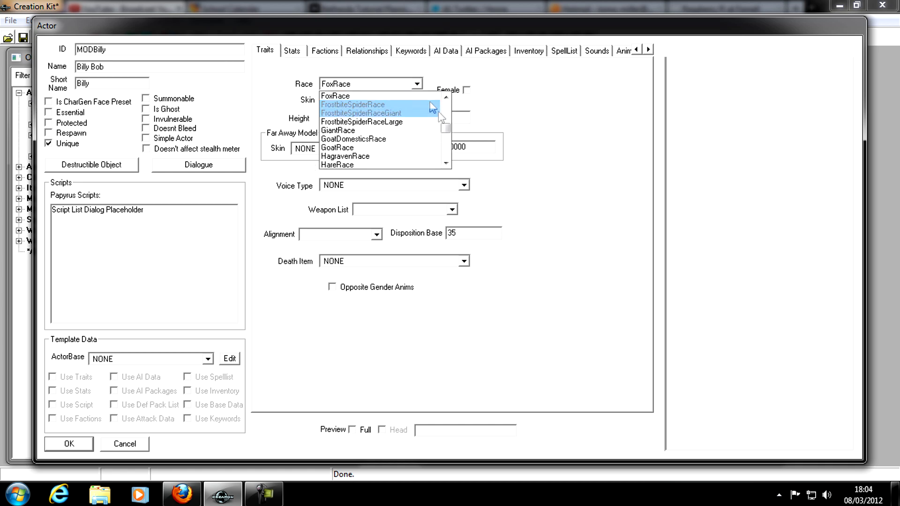
left_click_drag(445, 127, 445, 143)
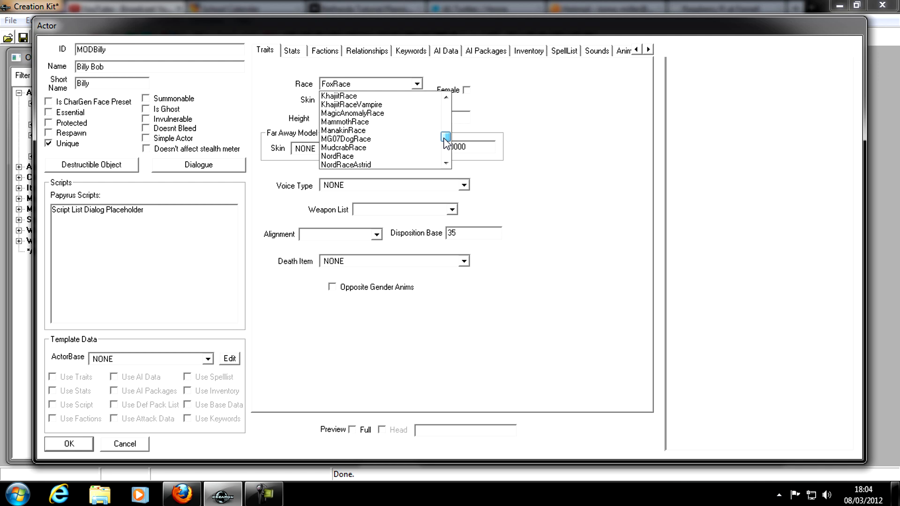
left_click(367, 97)
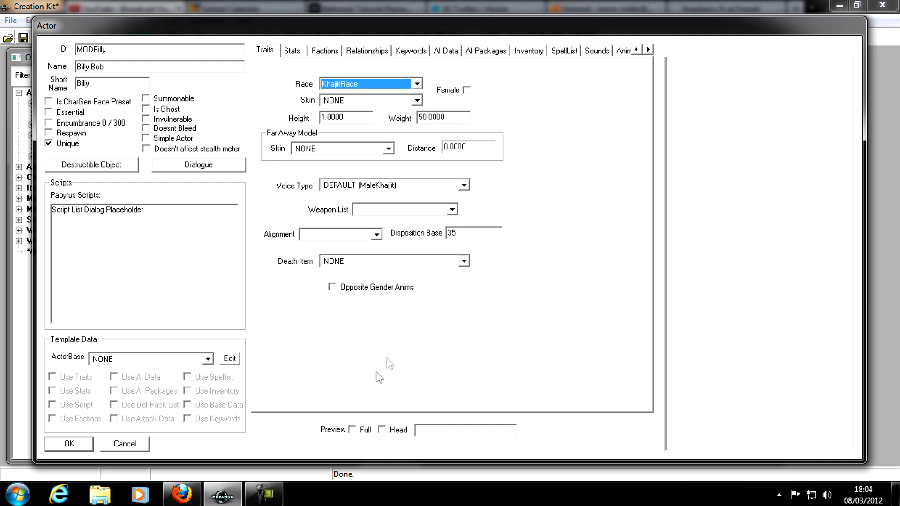
left_click(366, 429)
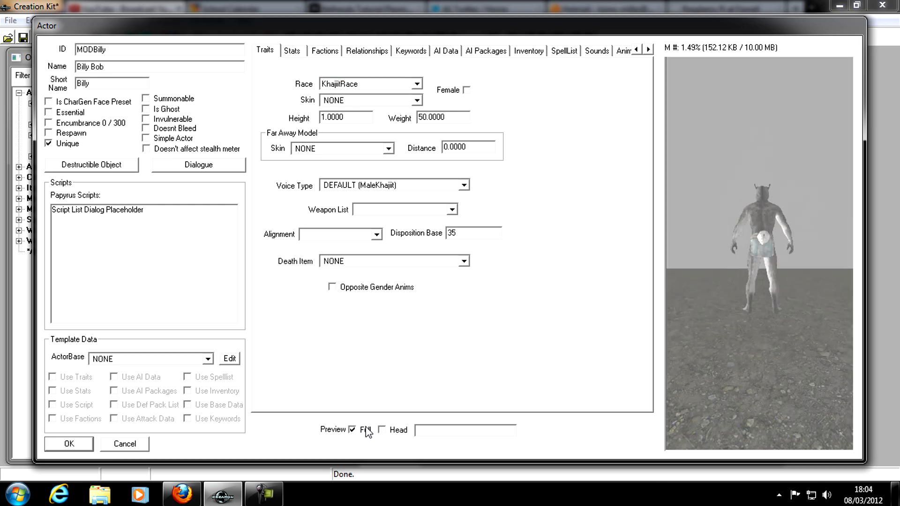
left_click_drag(826, 276, 577, 323)
- Set the actor's voice type to MaleOrc
left_click(463, 185)
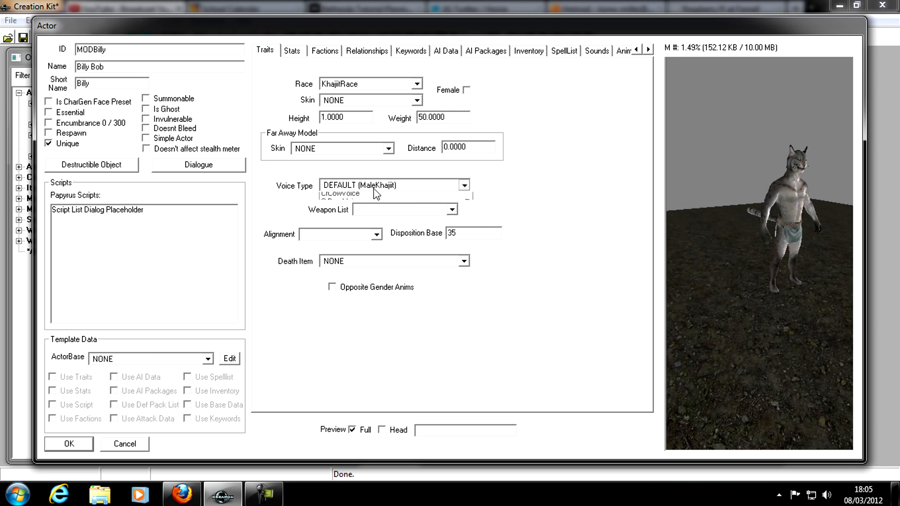
left_click_drag(467, 219, 445, 243)
scroll(406, 219, "down", 1)
scroll(405, 219, "down", 5)
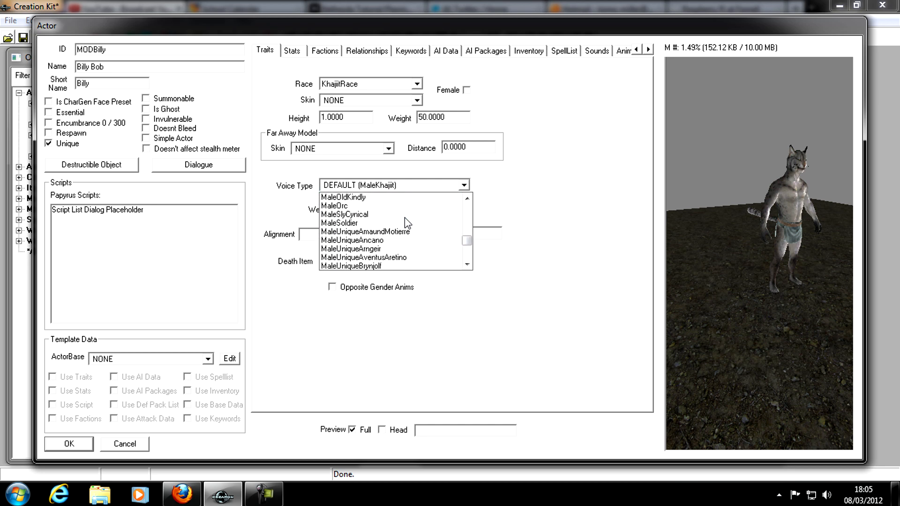
scroll(404, 217, "down", 4)
scroll(404, 218, "up", 5)
scroll(406, 224, "up", 3)
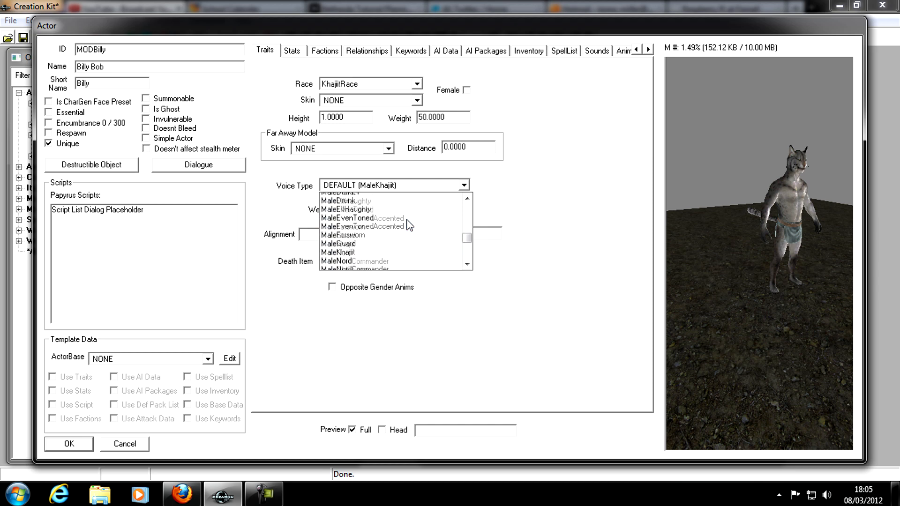
left_click(384, 231)
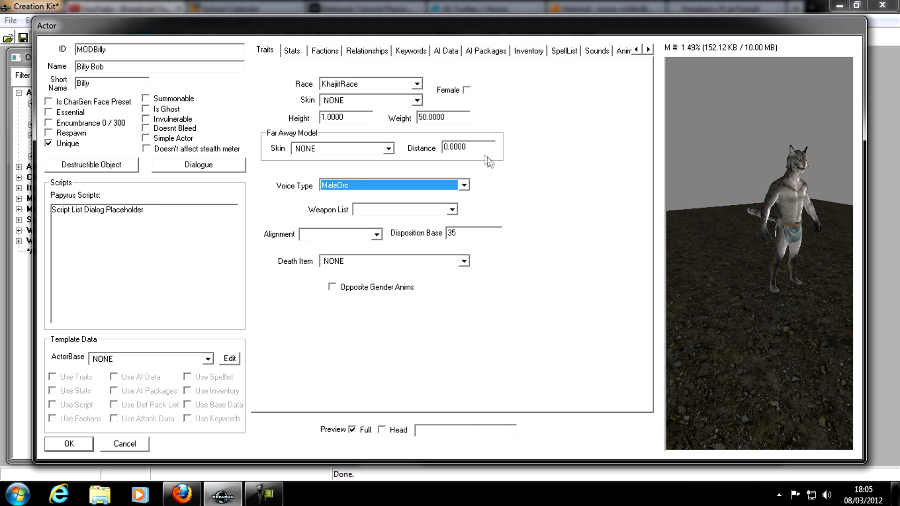
- Set the actor's level to 100 and enable automatic calculation of the stats
left_click(303, 52)
left_click(331, 76)
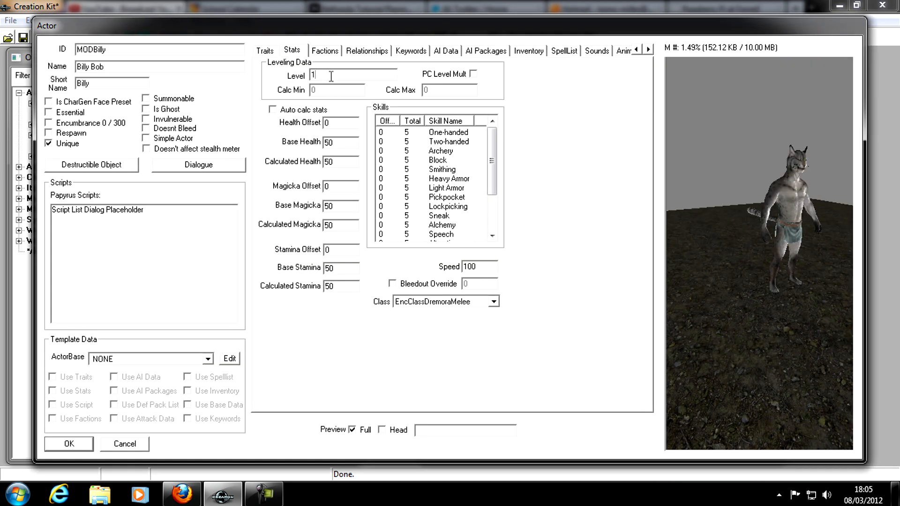
type("00")
left_click(299, 109)
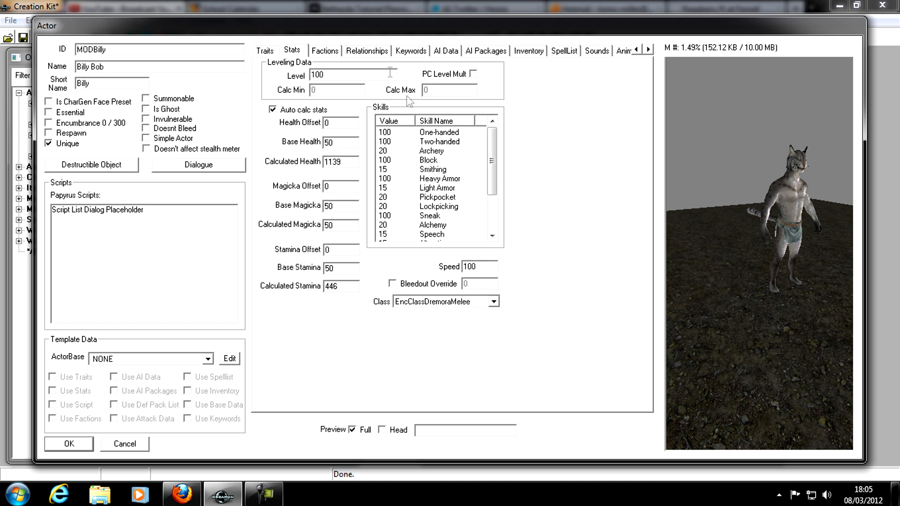
- Set the actor's AI aggression to Very Aggressive and confidence to Foolhardy
left_click(448, 51)
left_click(367, 92)
left_click(338, 117)
left_click(347, 111)
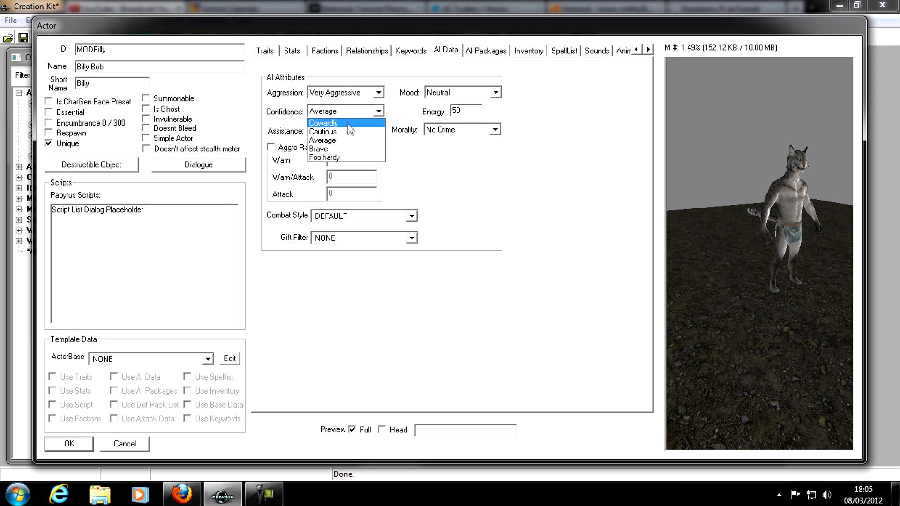
left_click(339, 157)
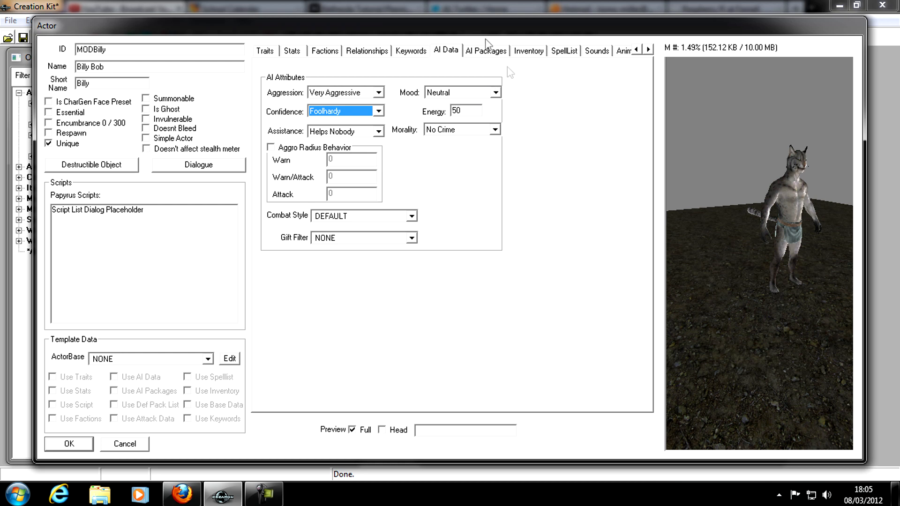
- Give the actor the Dwarven armor without helmet as its default outfit and check it in the preview
left_click(534, 52)
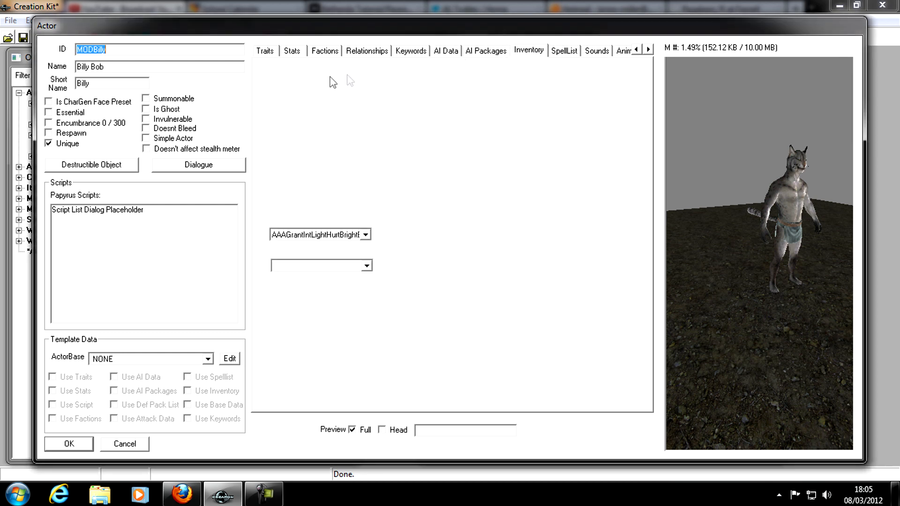
left_click(324, 78)
scroll(357, 108, "down", 5)
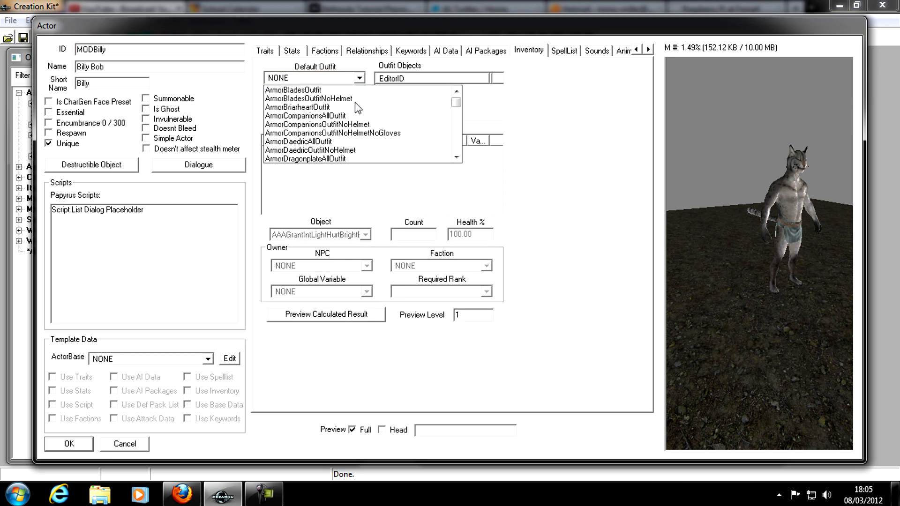
scroll(356, 109, "down", 1)
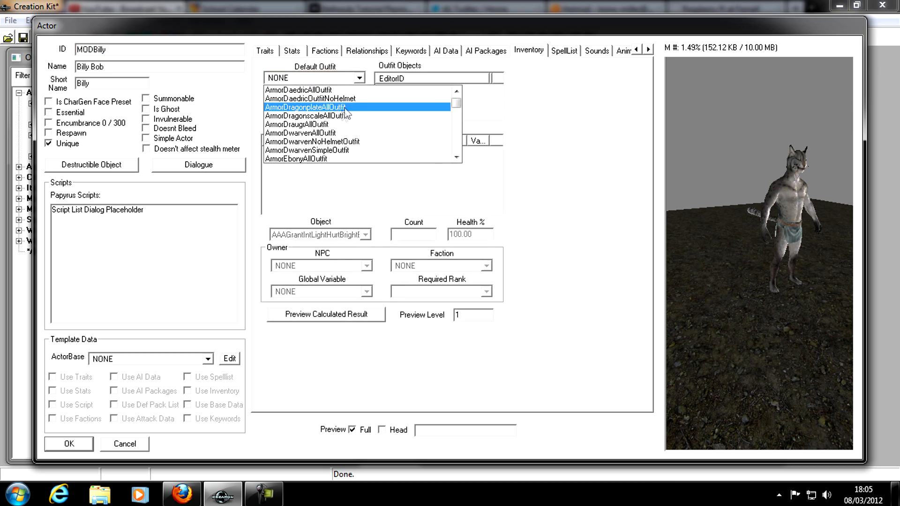
left_click(344, 141)
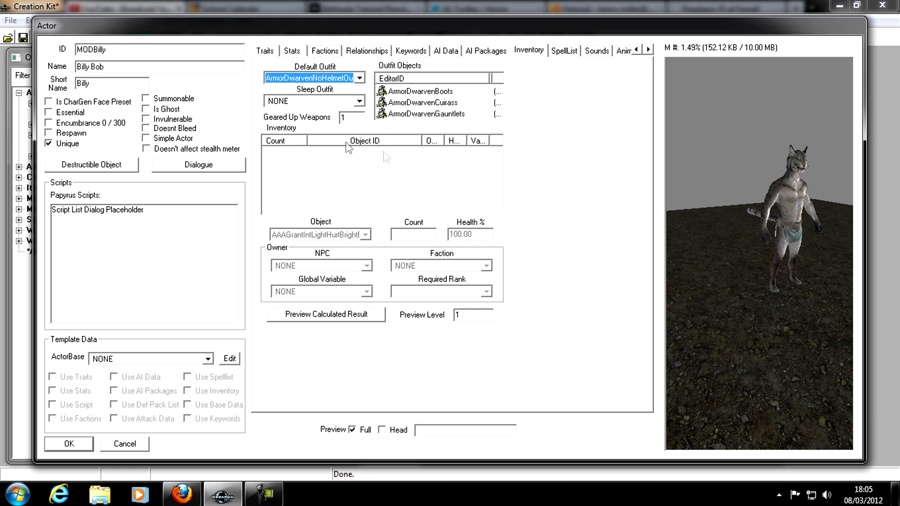
mouse_move(796, 231)
middle_mouse_down()
mouse_move(667, 206)
mouse_move(818, 229)
mouse_move(793, 229)
middle_mouse_up()
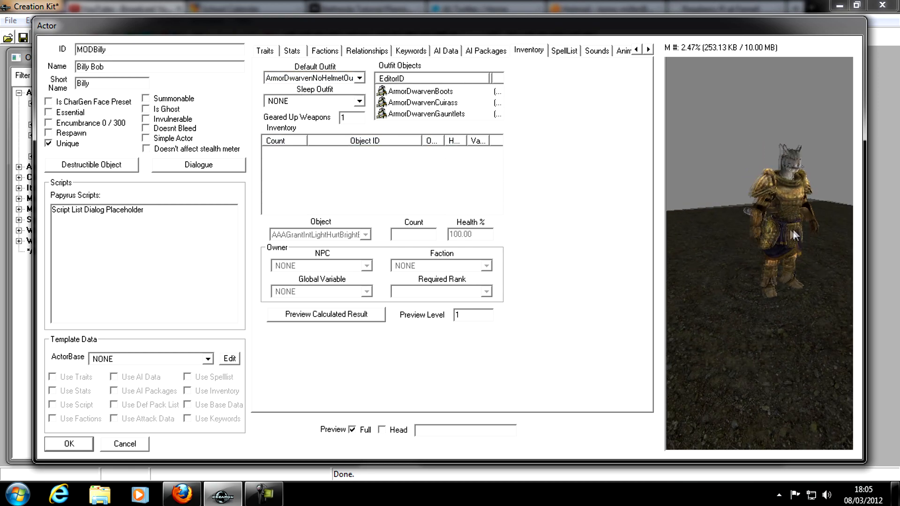
- Add one EnchDaedricBattleaxeFire06 to the actor's inventory and check the weapon in the preview
right_click(307, 184)
left_click(347, 193)
left_click(365, 234)
left_click_drag(493, 259, 494, 266)
type("en")
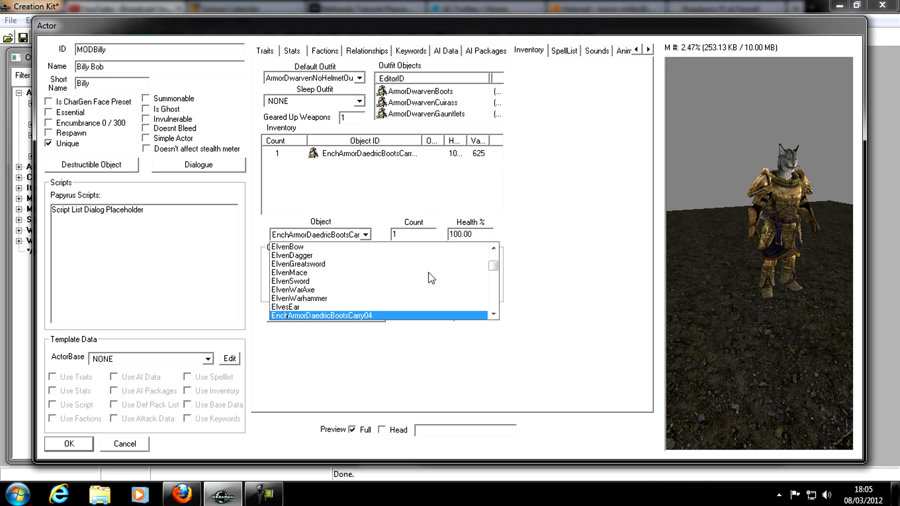
type("chd")
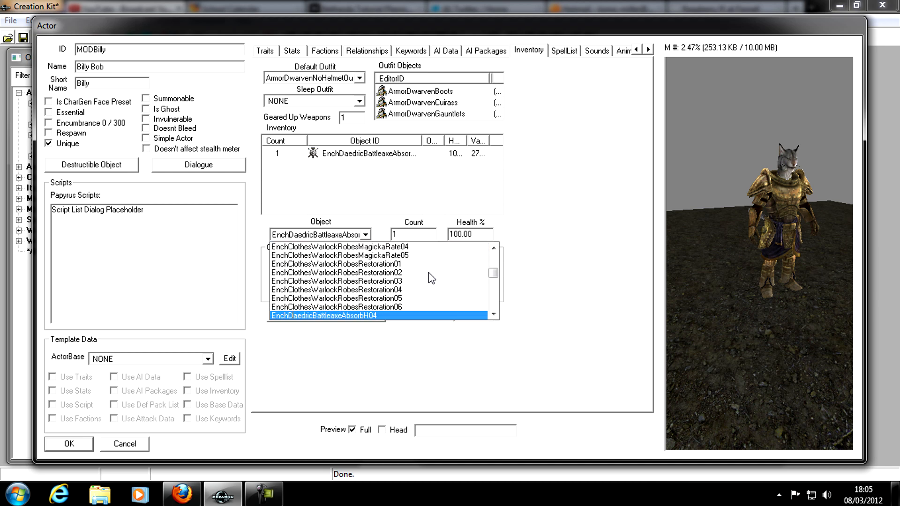
scroll(429, 272, "down", 7)
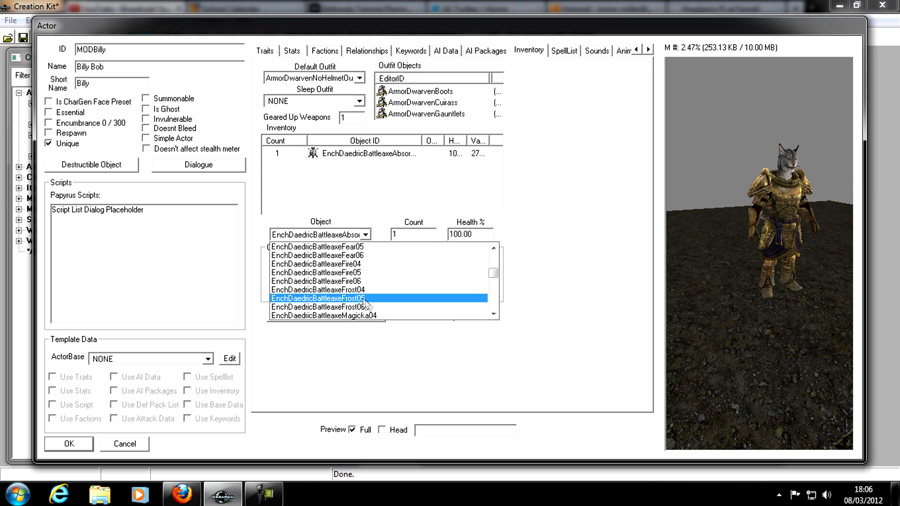
left_click(349, 281)
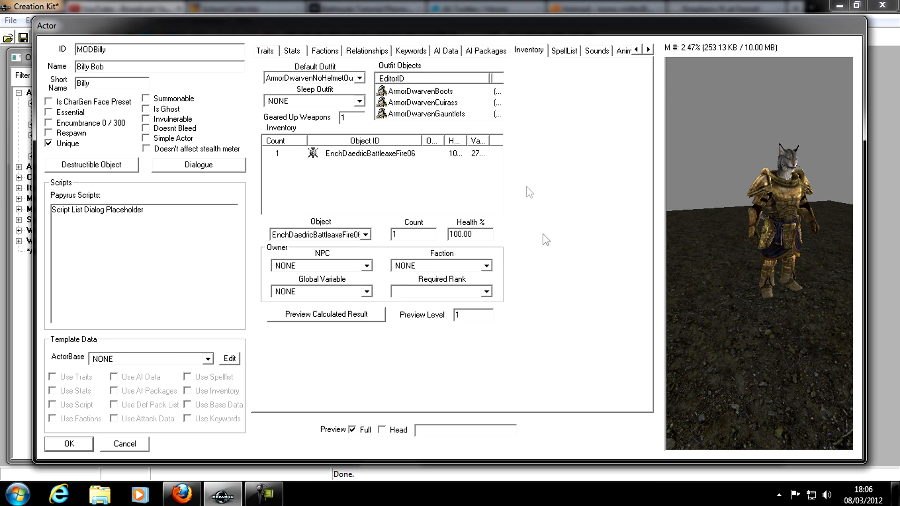
middle_click_drag(711, 342, 735, 297)
- Look over the actor's character generation parts and face morphs, and accept the actor with its current settings
left_click(649, 50)
left_click(649, 50)
left_click(649, 49)
left_click(648, 50)
left_click(649, 50)
left_click(649, 50)
left_click(648, 50)
left_click(648, 49)
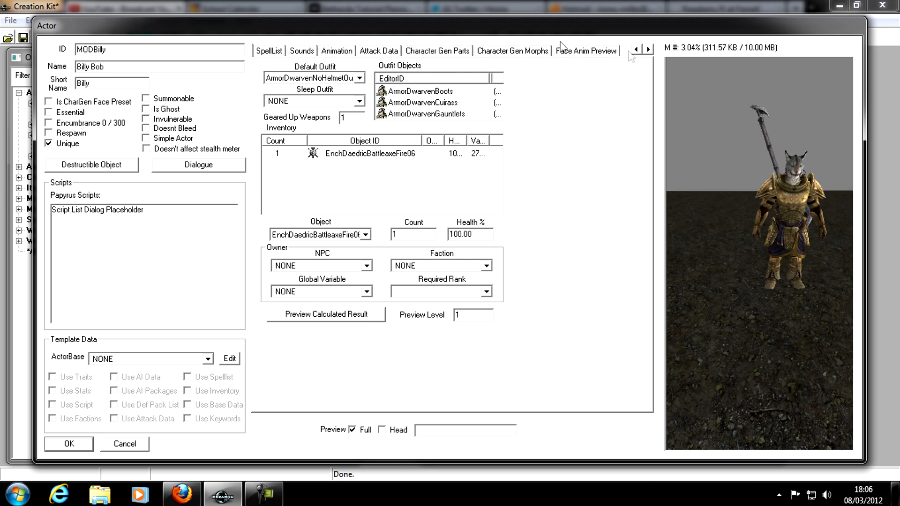
left_click(461, 51)
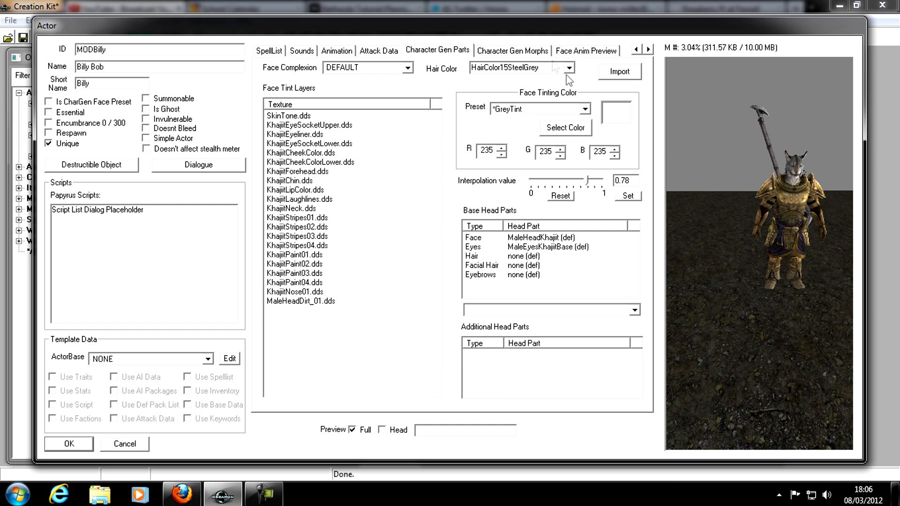
left_click(519, 50)
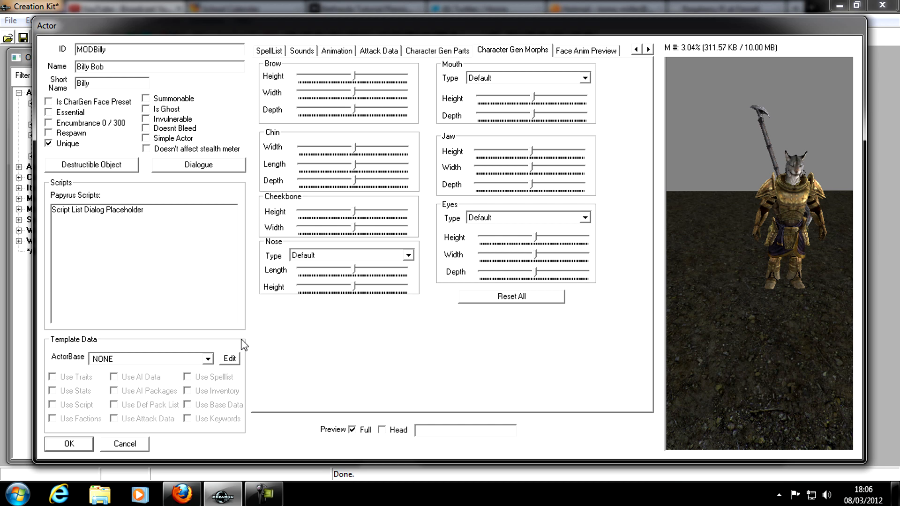
left_click(70, 444)
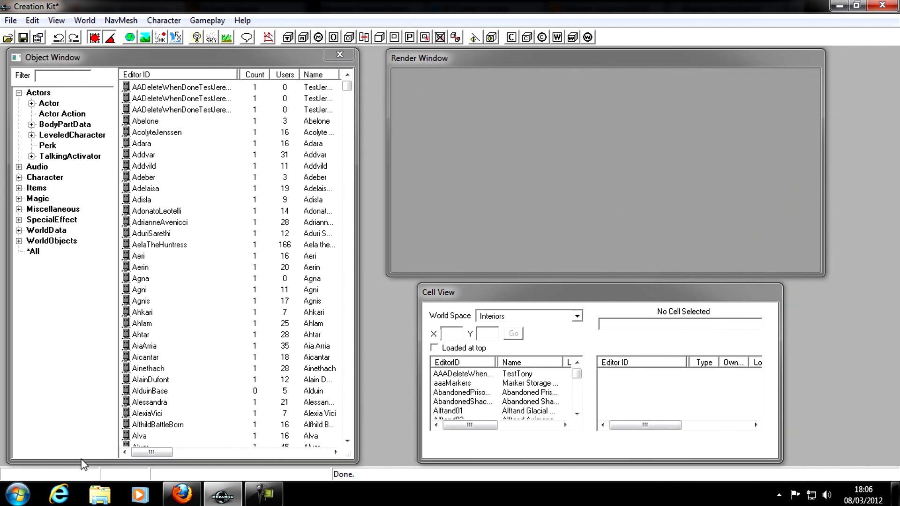
- Create a new unique actor with the ID MODEnemy, the name "Badass" and the short name "Ass"
right_click(177, 310)
key("Escape")
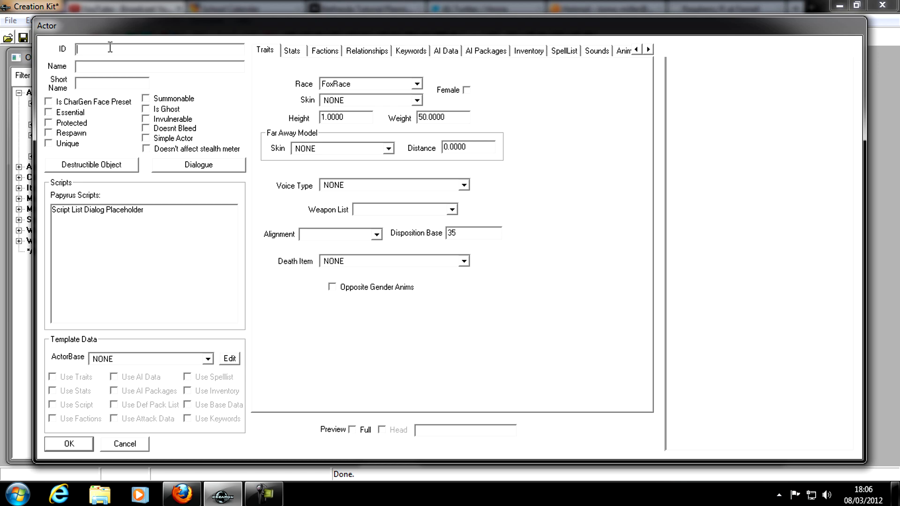
type("M")
type("Ass")
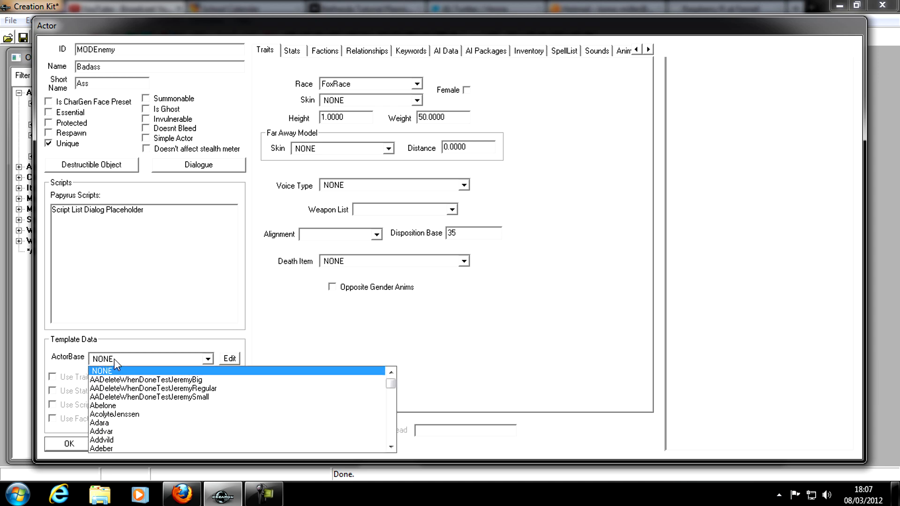
- Choose LvlBanditBoss as the template actor base for MODEnemy
type("lv")
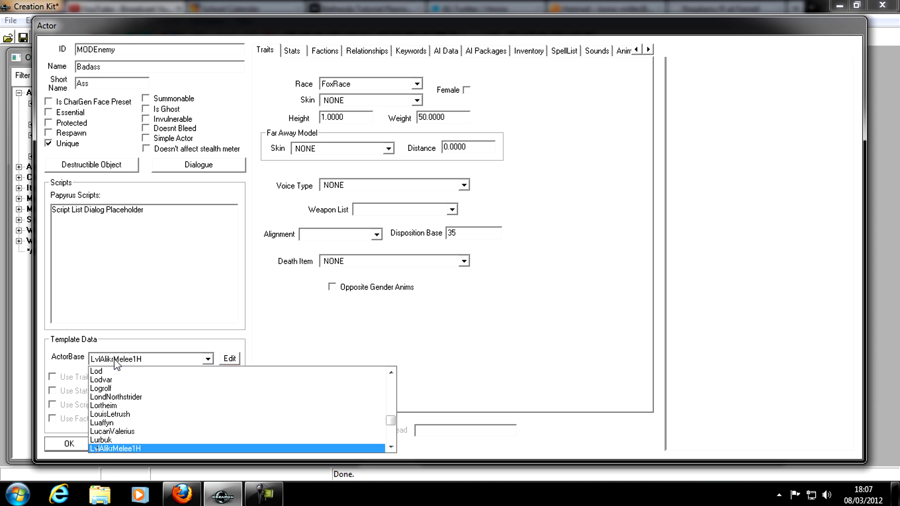
scroll(177, 424, "down", 3)
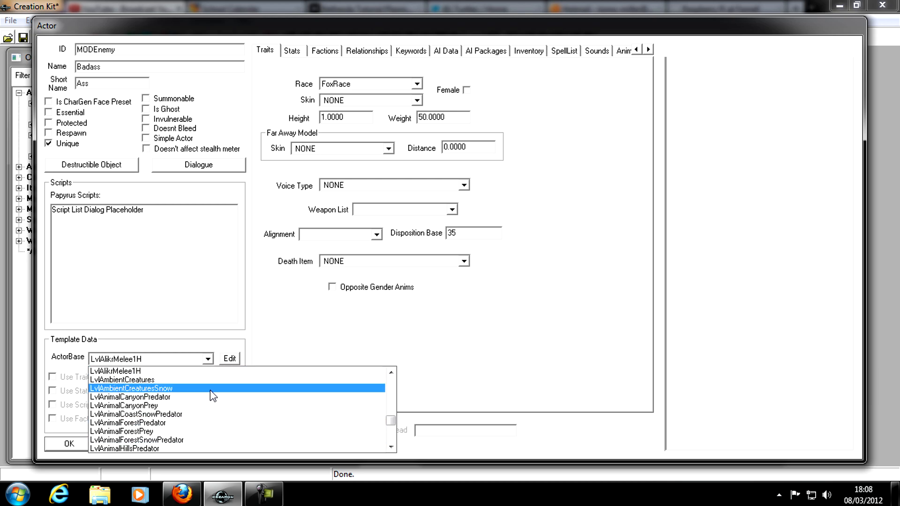
scroll(136, 407, "down", 1)
scroll(136, 407, "down", 10)
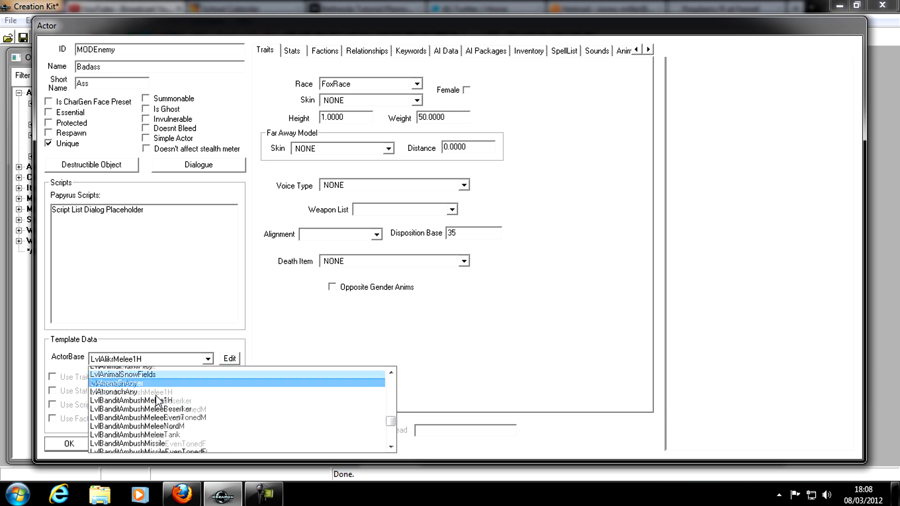
scroll(157, 401, "down", 4)
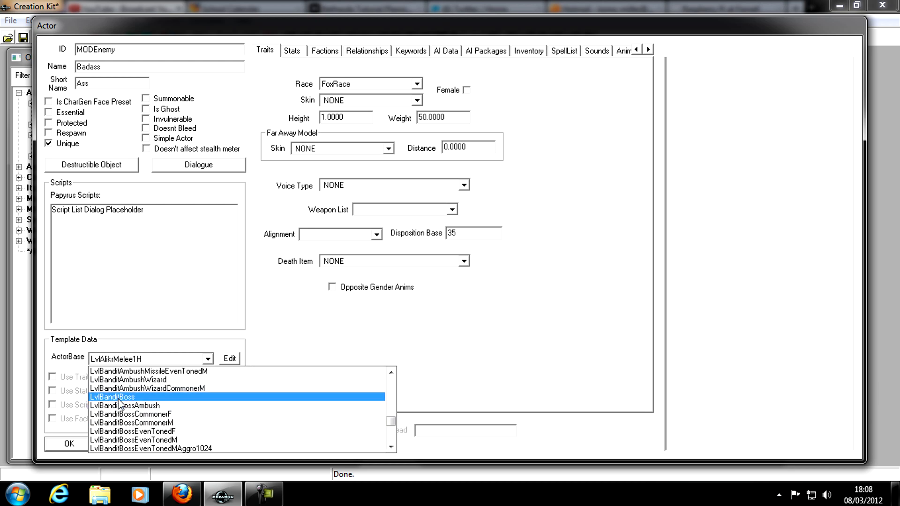
left_click(119, 397)
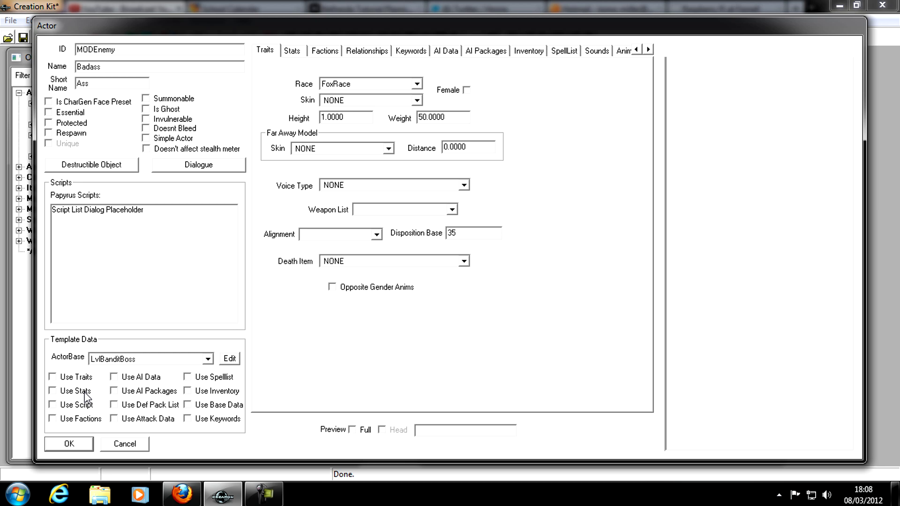
- Make MODEnemy use the template's traits, stats, factions, AI data, AI packages, def pack list, attack data, spell list, inventory and keywords
left_click(61, 377)
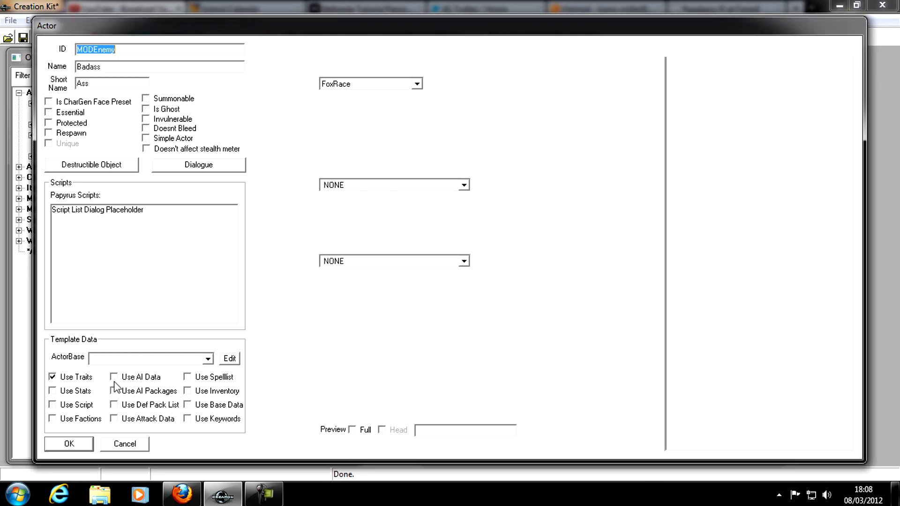
left_click(114, 377)
left_click(188, 377)
left_click(202, 391)
left_click(113, 391)
left_click(134, 406)
left_click(81, 419)
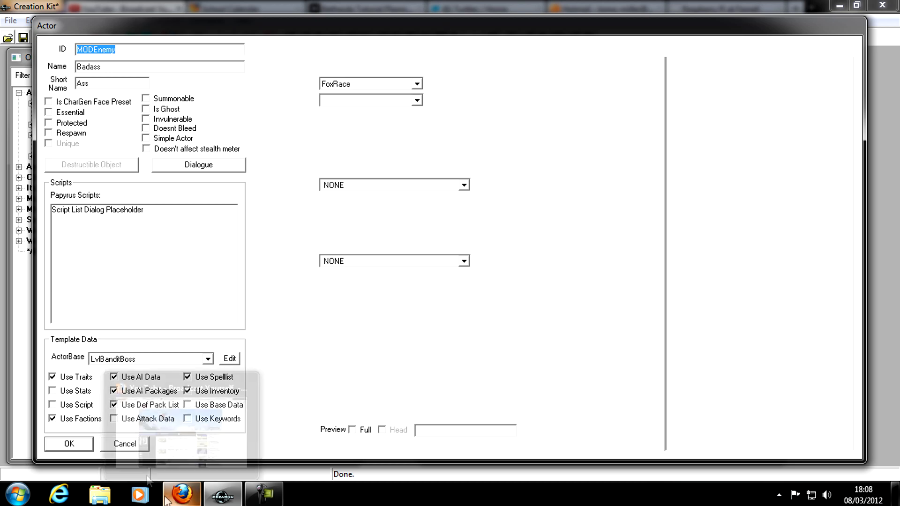
left_click(52, 391)
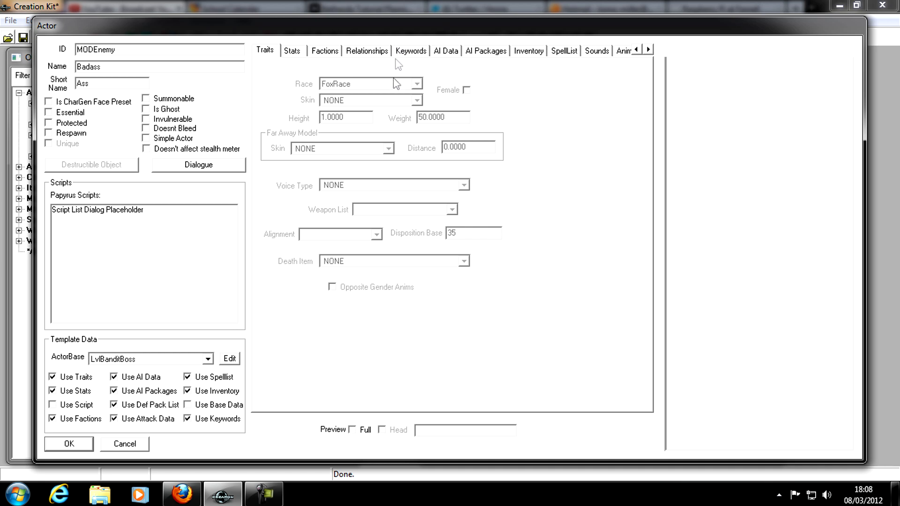
- Accept the MODEnemy actor with its template settings
left_click_drag(130, 64, 161, 78)
left_click(76, 444)
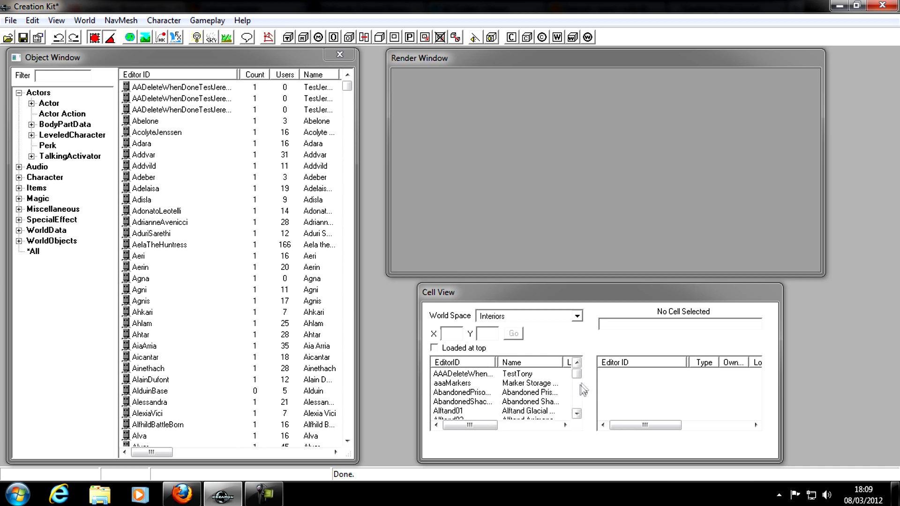
- Find the Riverwood interiors and load the RiverwoodSleepingGiantInn cell for viewing
left_click_drag(576, 375, 579, 396)
left_click(505, 385)
type("riv")
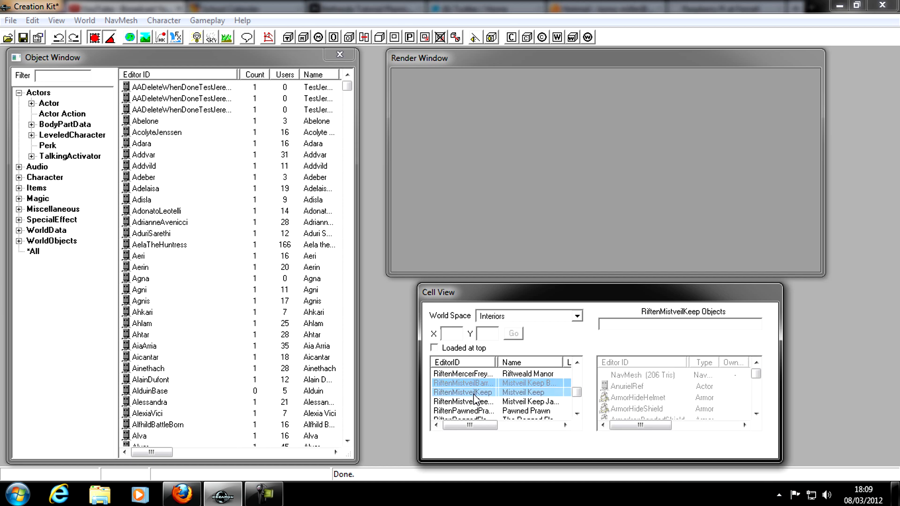
scroll(475, 398, "down", 2)
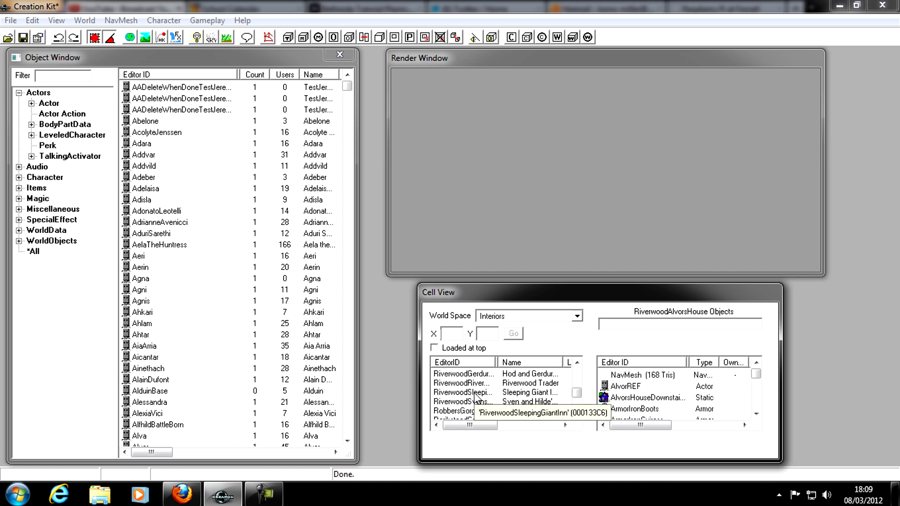
left_click(476, 393)
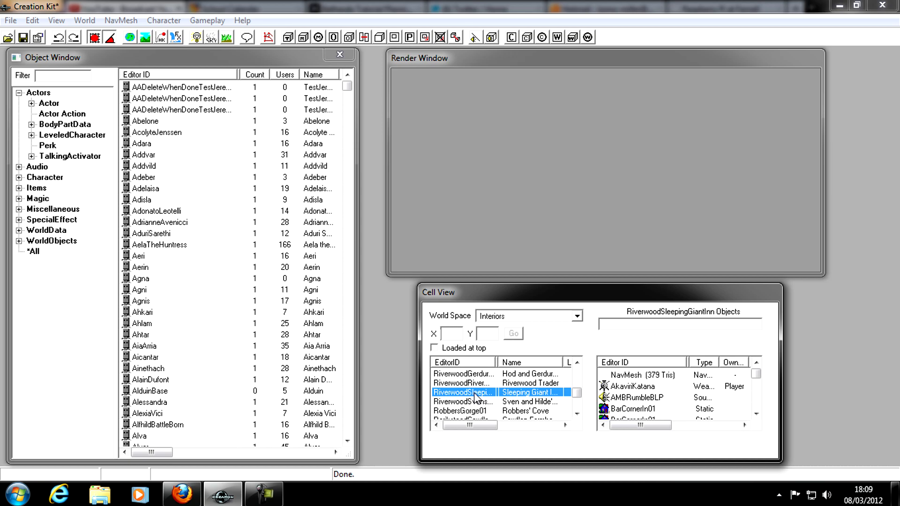
double_click(474, 395)
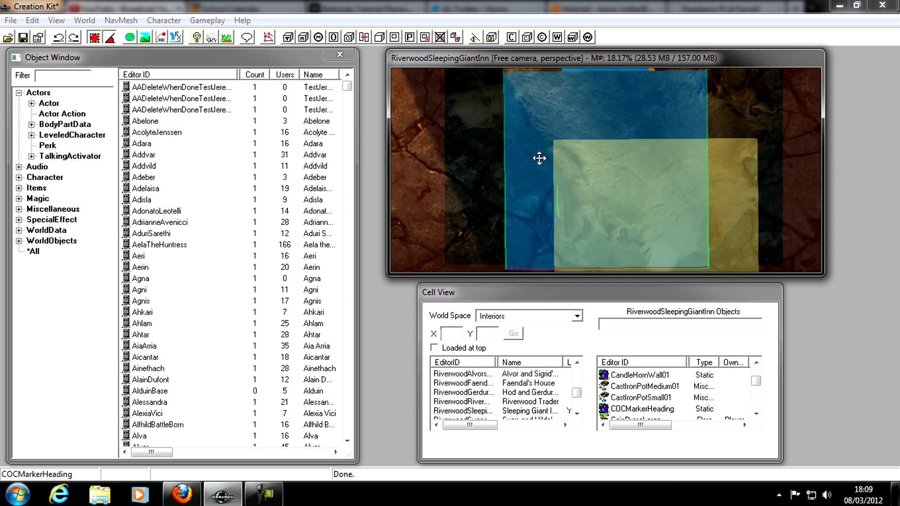
- Filter the actors by "mod" and place MODBilly on the fur rug in the Sleeping Giant Inn
scroll(539, 158, "down", 2)
mouse_move(539, 159)
middle_mouse_down("shift")
mouse_move(543, 99)
mouse_move(541, 140)
mouse_move(594, 174)
mouse_move(581, 177)
middle_mouse_up("shift")
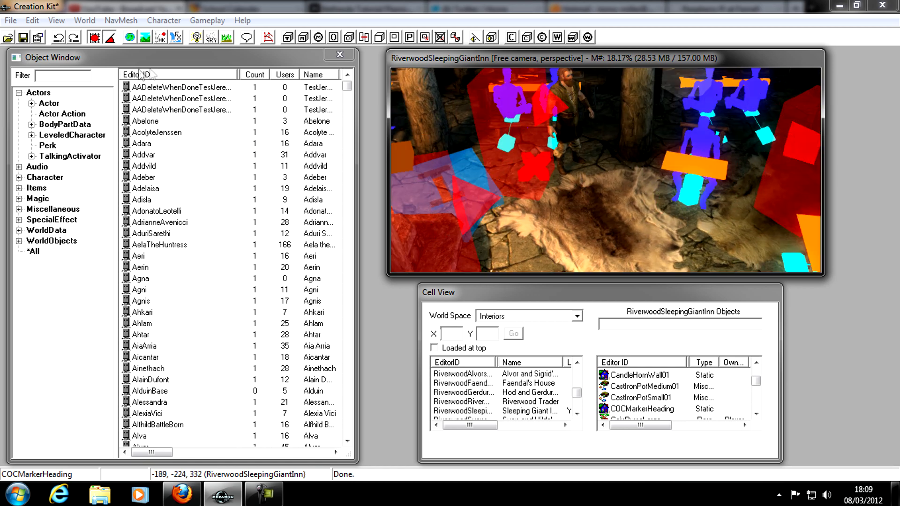
left_click(96, 78)
type("mod")
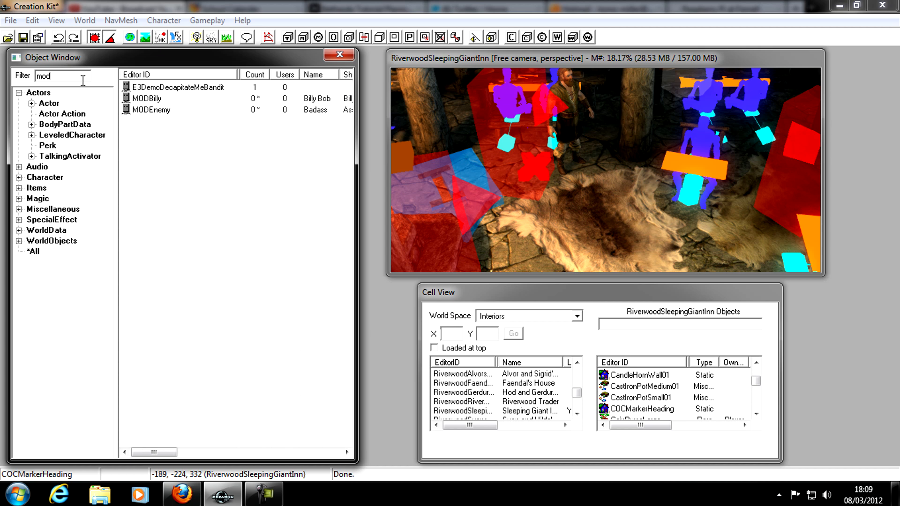
left_click(173, 100)
left_click_drag(727, 242, 591, 222)
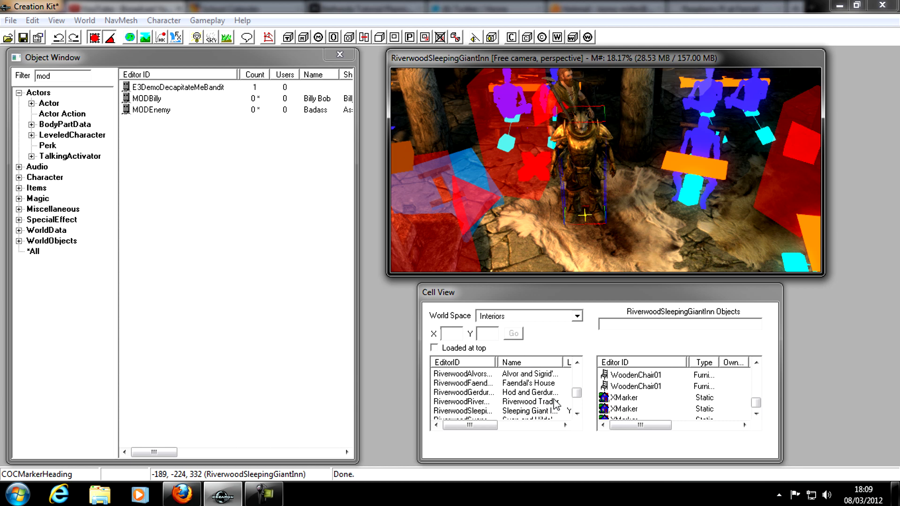
- Find the Whiterun interiors and load the WhiterunBreezehome cell, dismissing all warnings for the context
left_click_drag(577, 394, 586, 391)
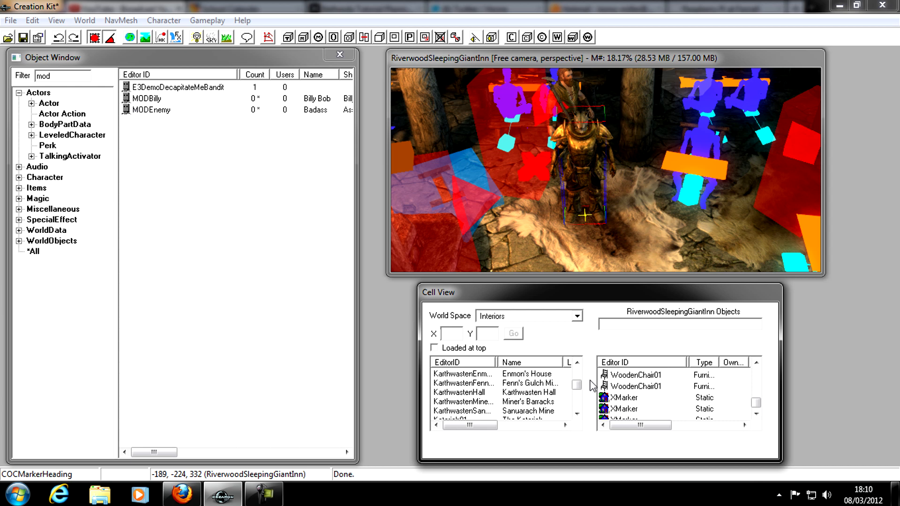
mouse_move(574, 391)
left_mouse_down()
mouse_move(570, 403)
mouse_move(571, 387)
left_mouse_up()
scroll(475, 396, "up", 3)
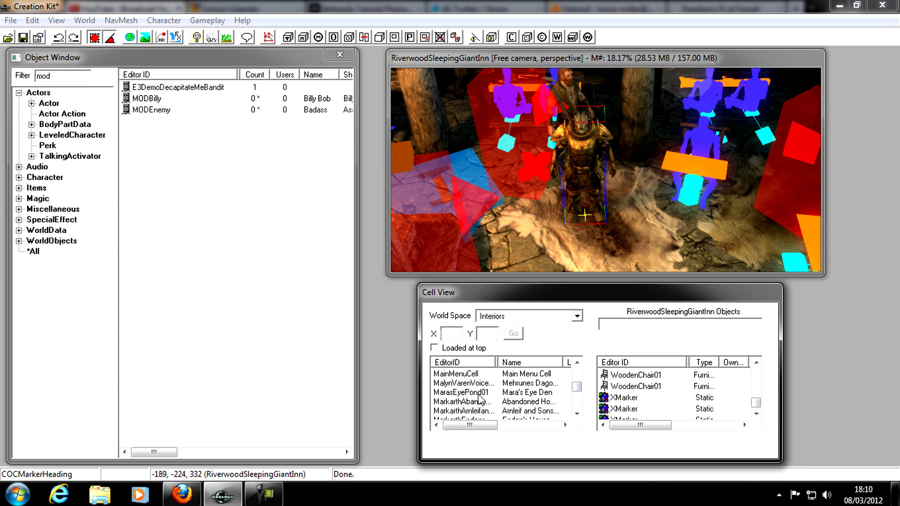
scroll(487, 402, "down", 5)
scroll(494, 404, "down", 3)
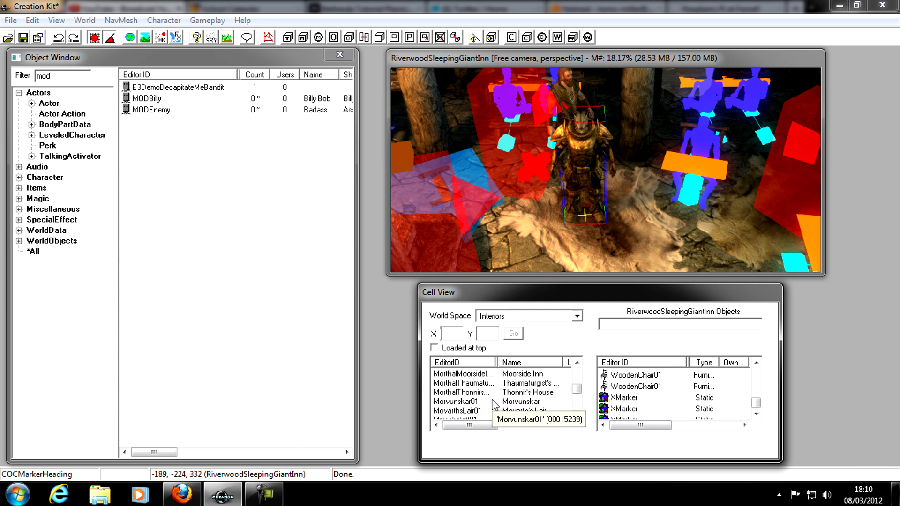
left_click(494, 402)
type("whit")
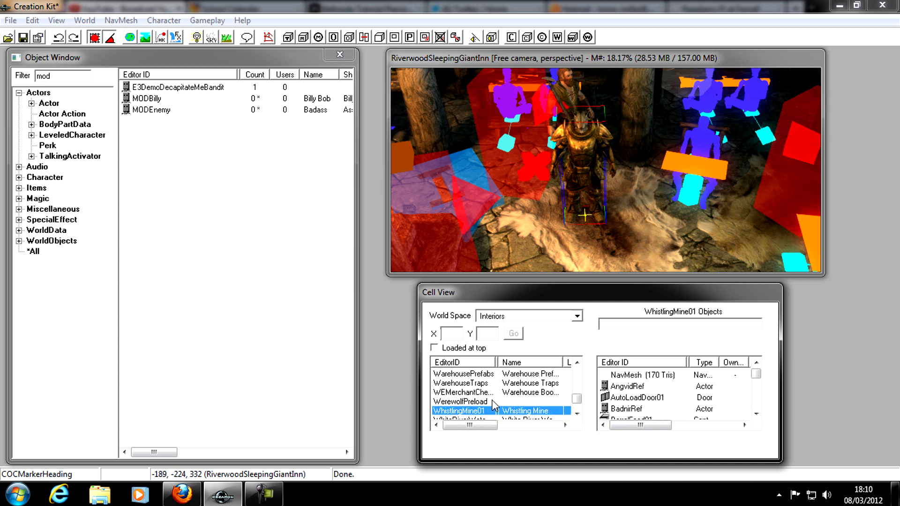
scroll(483, 394, "down", 3)
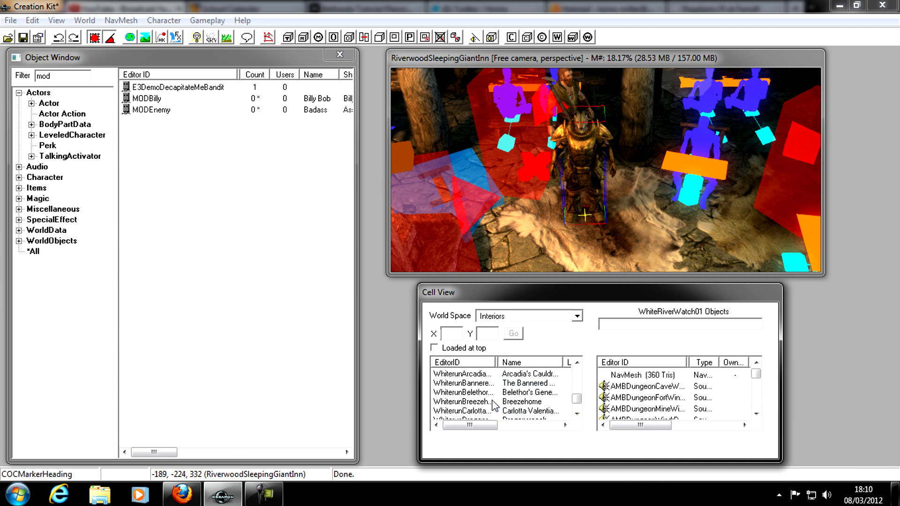
double_click(469, 374)
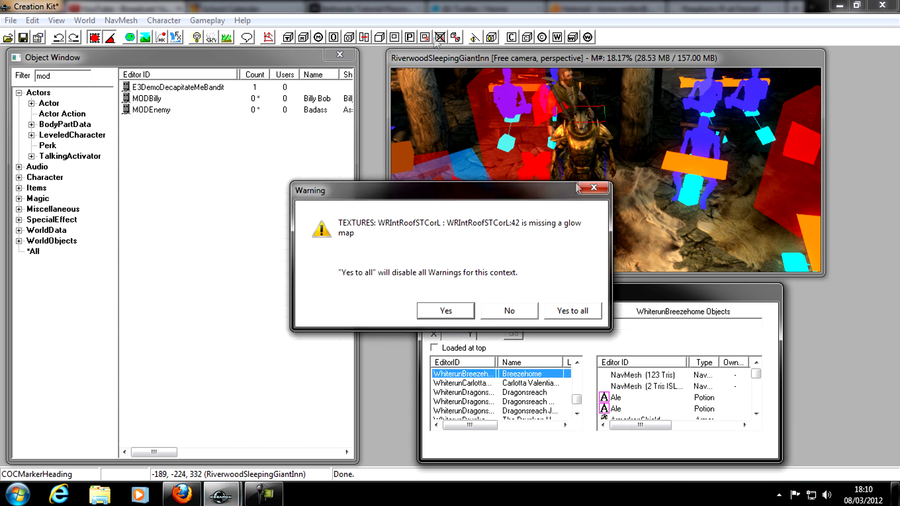
left_click(573, 309)
left_click(575, 311)
left_click(590, 314)
left_click(478, 173)
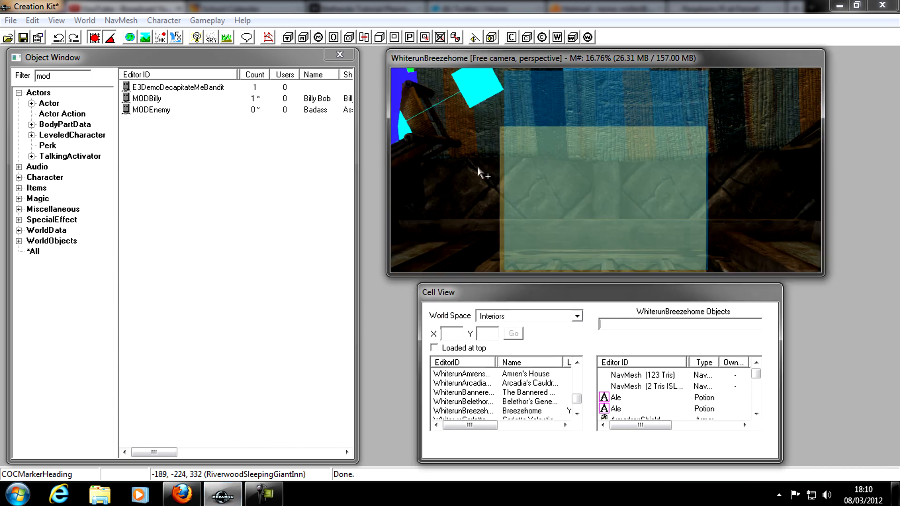
- Place MODEnemy on the floor beside the fire pit in Breezehome
mouse_move(479, 167)
middle_mouse_down("shift")
mouse_move(472, 129)
mouse_move(483, 113)
mouse_move(484, 139)
mouse_move(519, 140)
middle_mouse_up("shift")
left_click(185, 99)
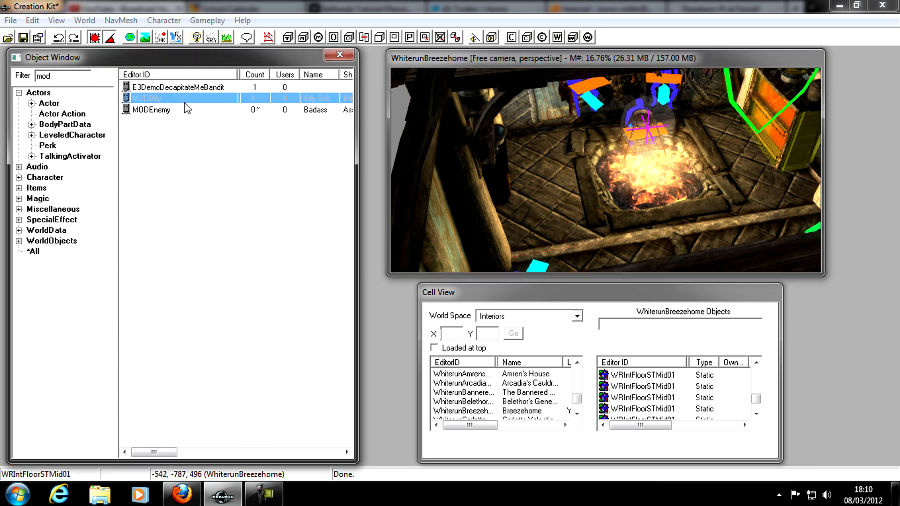
left_click_drag(162, 109, 590, 216)
middle_click_drag(590, 216, 571, 220, "shift")
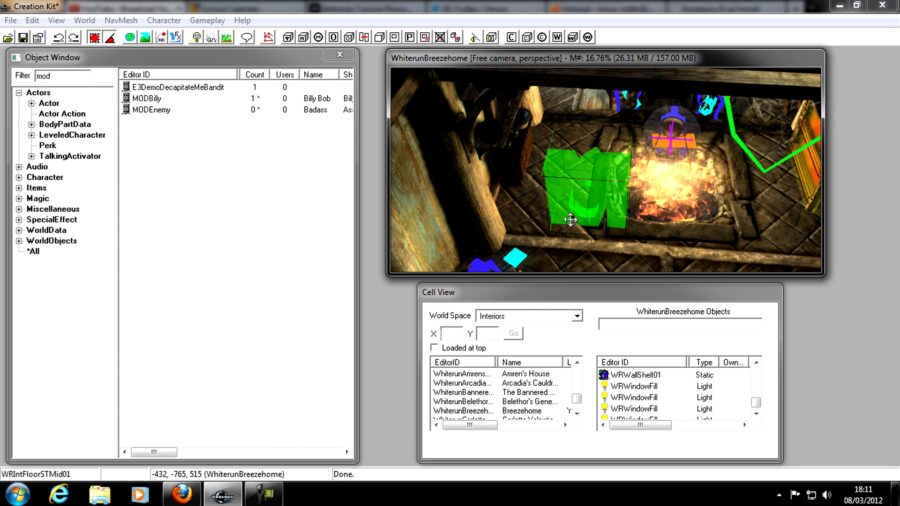
mouse_move(571, 220)
middle_mouse_down("shift")
mouse_move(571, 209)
mouse_move(572, 237)
middle_mouse_up("shift")
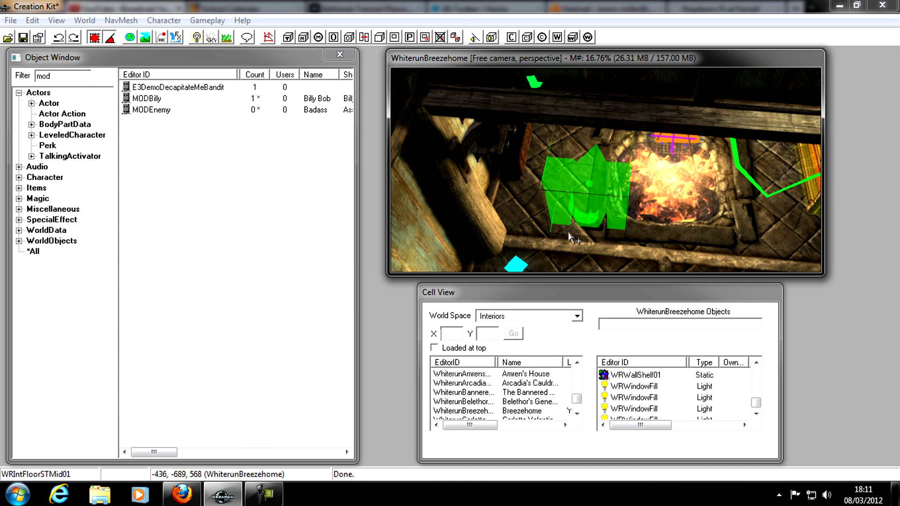
mouse_move(568, 233)
middle_mouse_down("shift")
mouse_move(595, 206)
mouse_move(569, 226)
mouse_move(578, 223)
middle_mouse_up("shift")
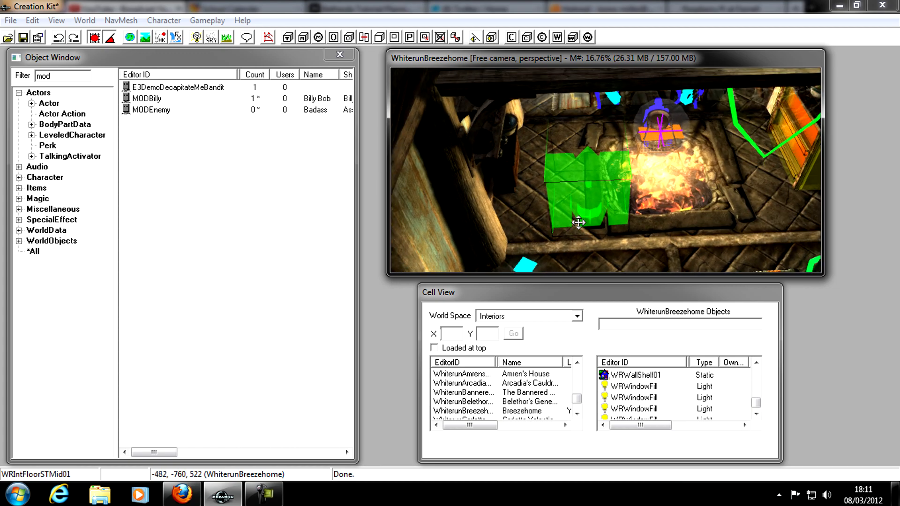
scroll(578, 223, "up", 3)
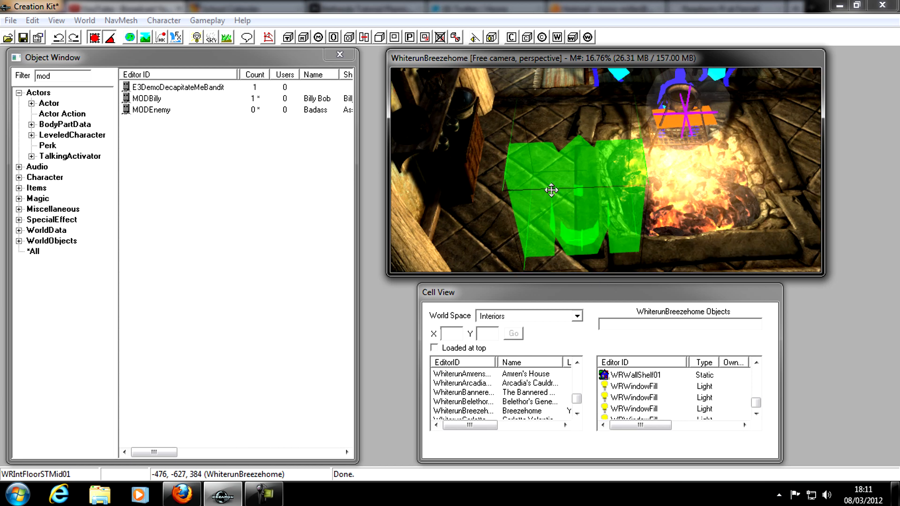
- Set the level modifier of the placed MODEnemy reference to VeryHard
double_click(568, 190)
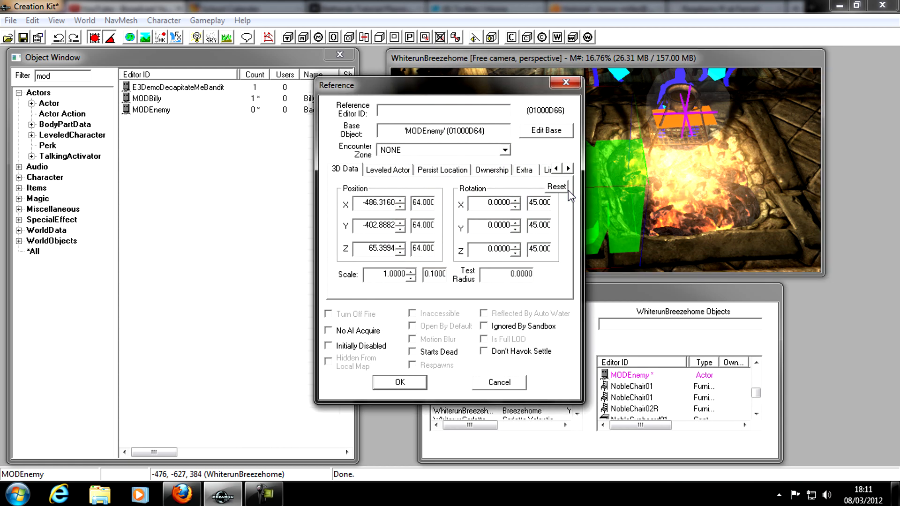
left_click(389, 175)
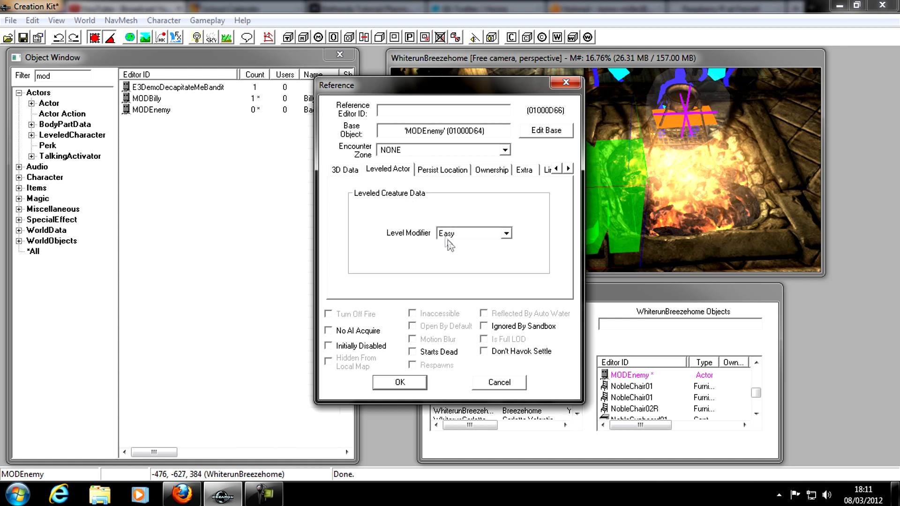
left_click(461, 237)
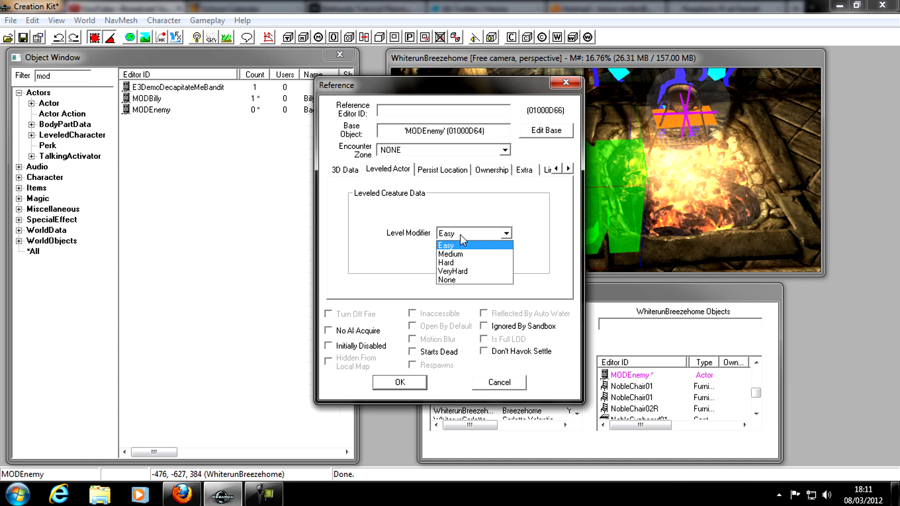
left_click(464, 272)
left_click(400, 381)
- Change the MODEnemy reference's level modifier to Medium
double_click(554, 220)
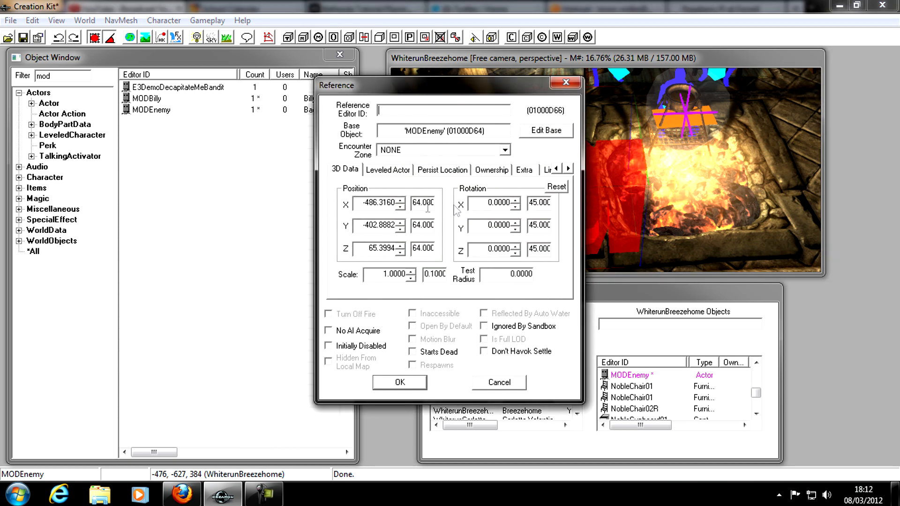
left_click(388, 170)
left_click(466, 237)
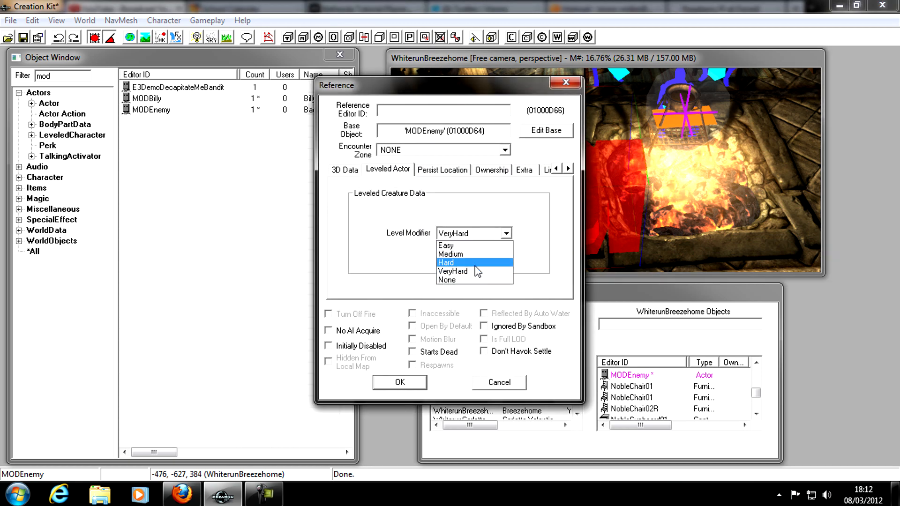
left_click(452, 252)
left_click(413, 382)
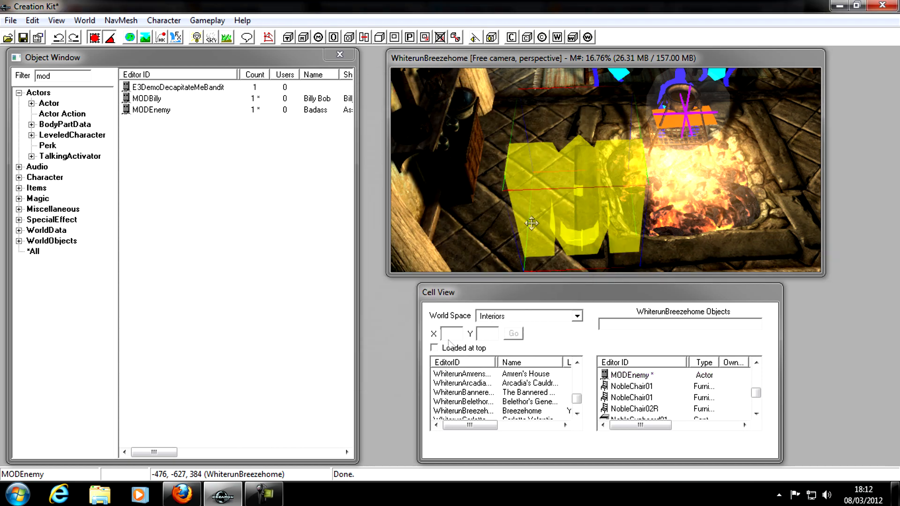
- Change the MODEnemy reference's level modifier to Hard
double_click(522, 197)
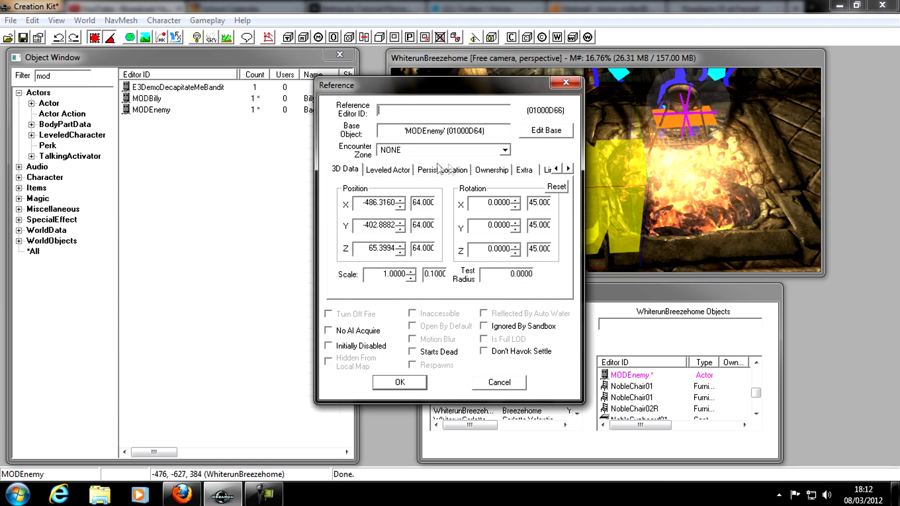
left_click(388, 169)
left_click(470, 234)
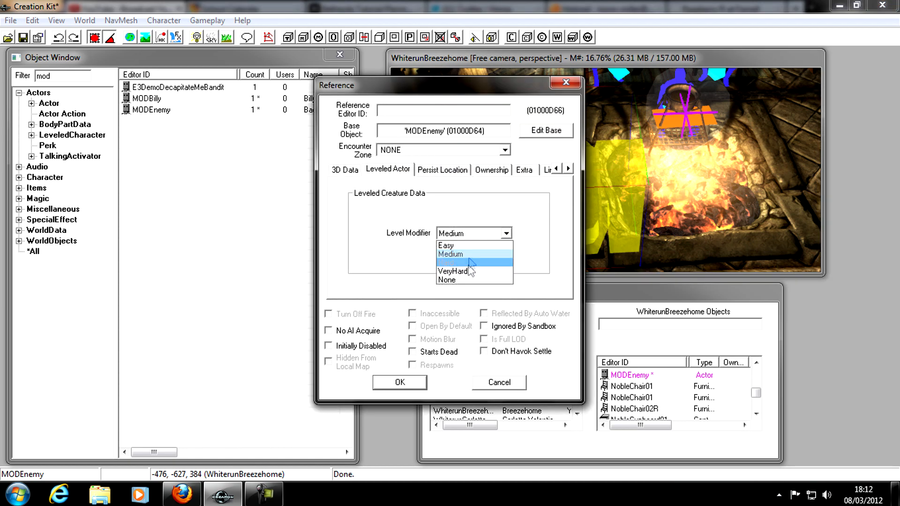
left_click(457, 258)
left_click(414, 387)
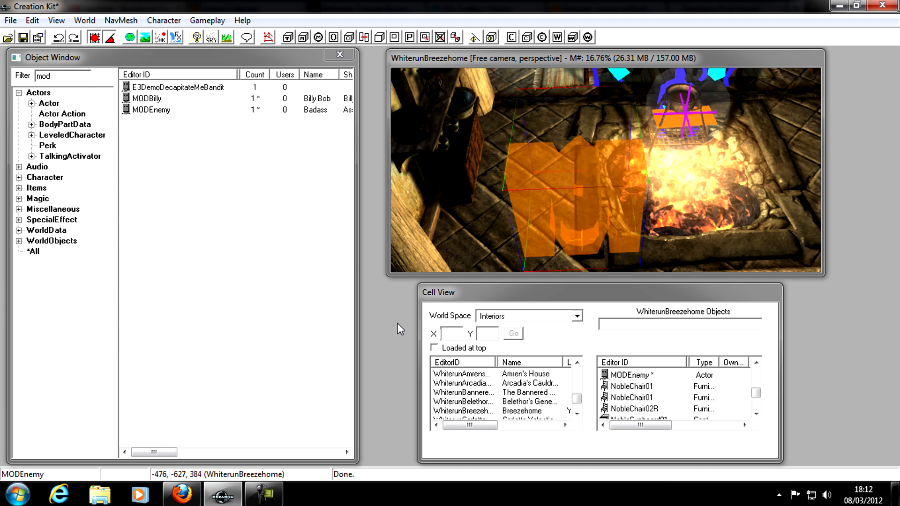
- Clear the object filter, list the weapons among the items and select CWDummyAxeSons
left_click(61, 78)
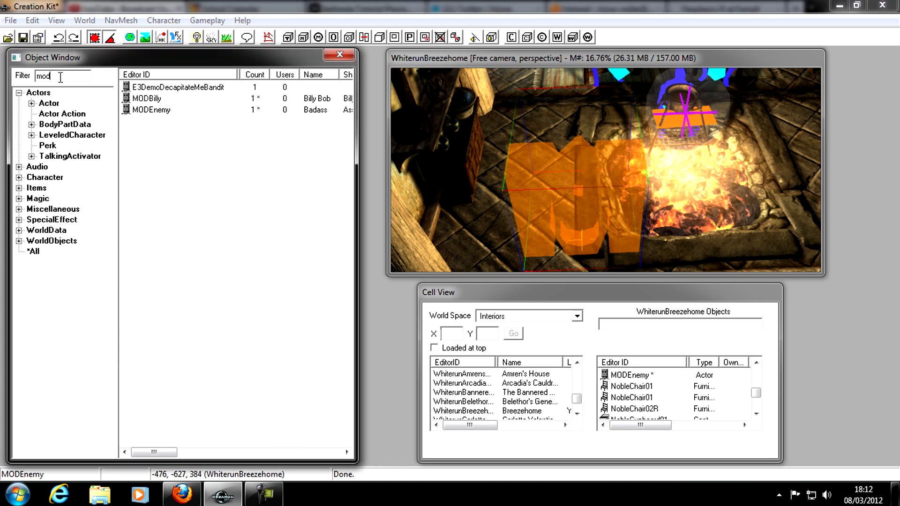
key("BackSpace")
key("BackSpace")
key("BackSpace")
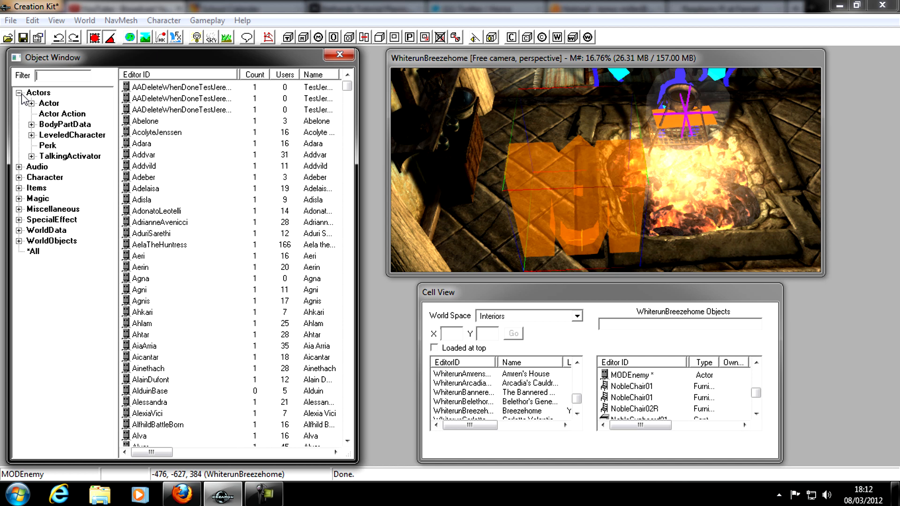
left_click(19, 93)
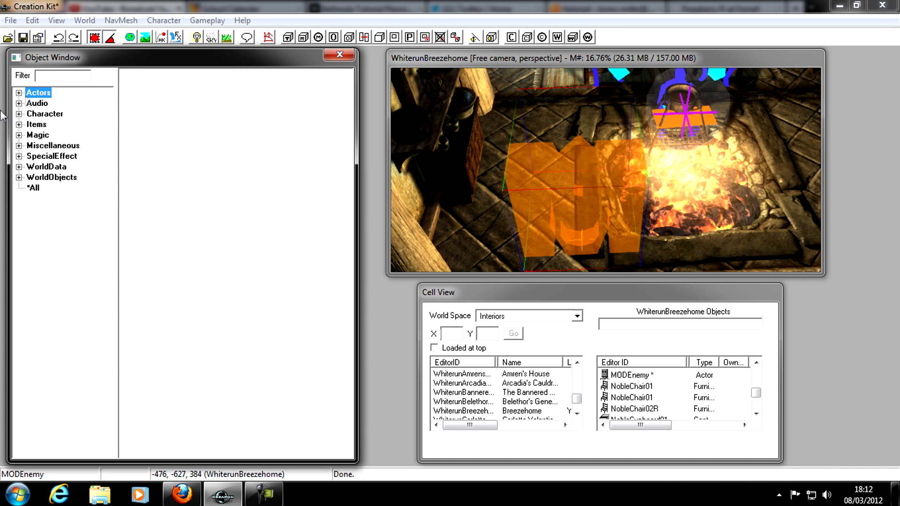
left_click(19, 125)
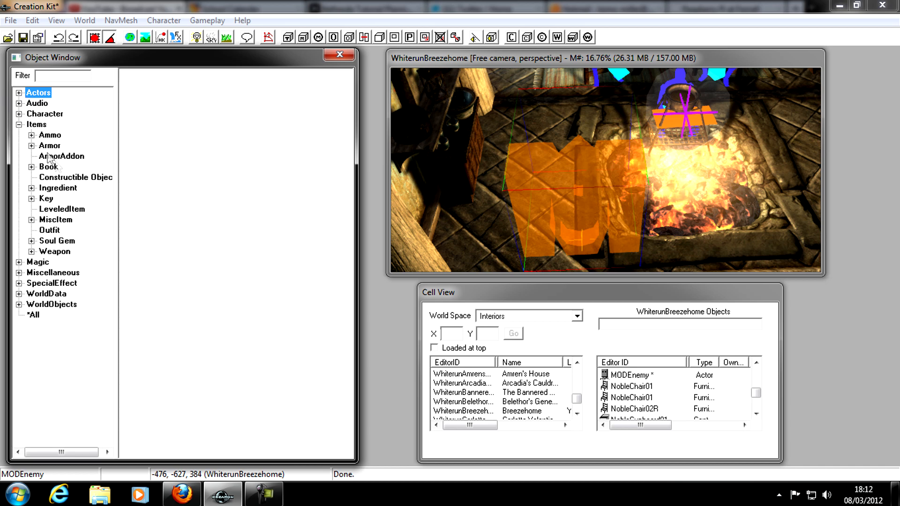
left_click(60, 254)
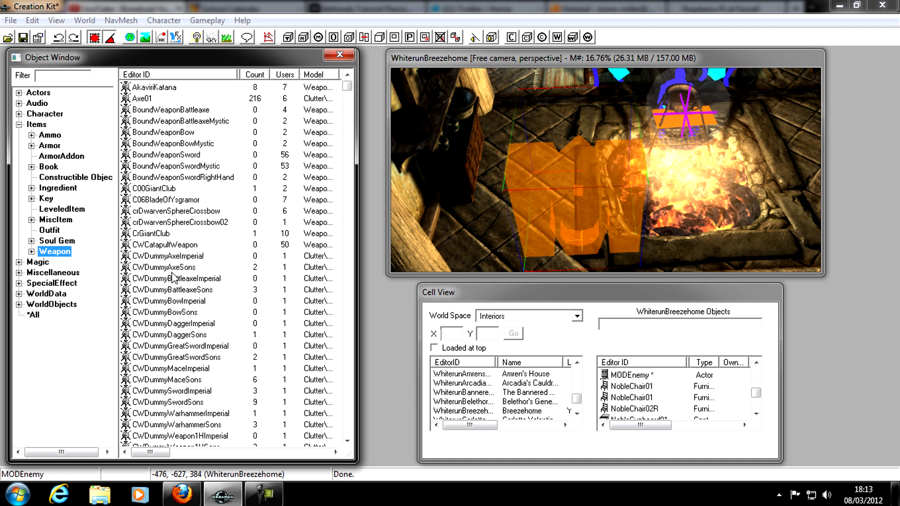
left_click(172, 271)
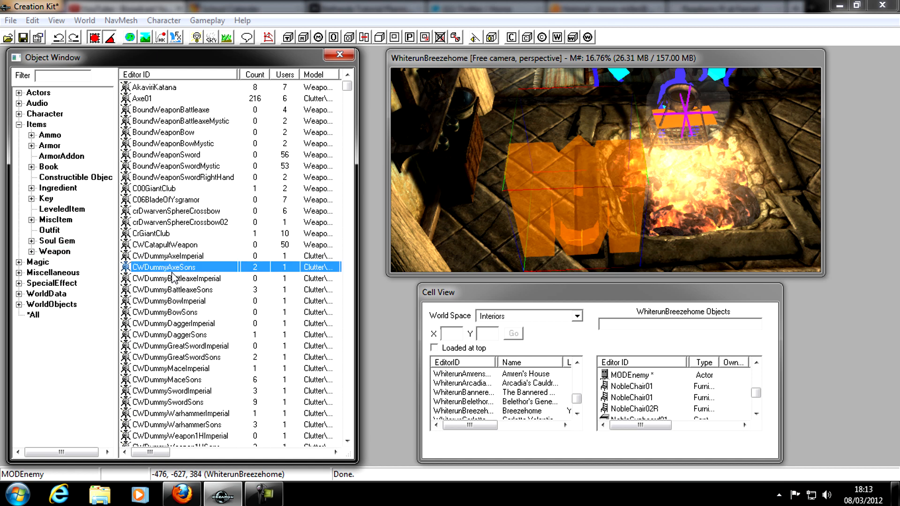
- Find DaedricGreatsword in the weapon list and duplicate it
scroll(221, 281, "down", 5)
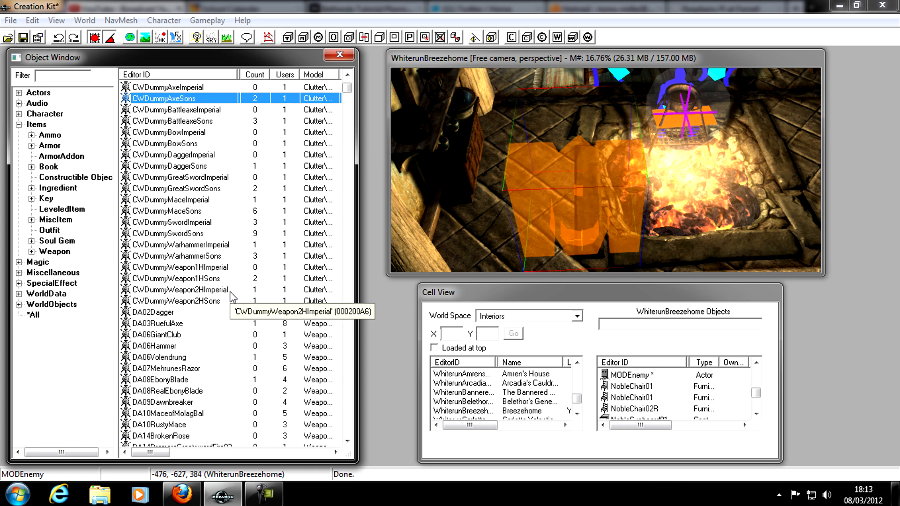
scroll(231, 296, "down", 5)
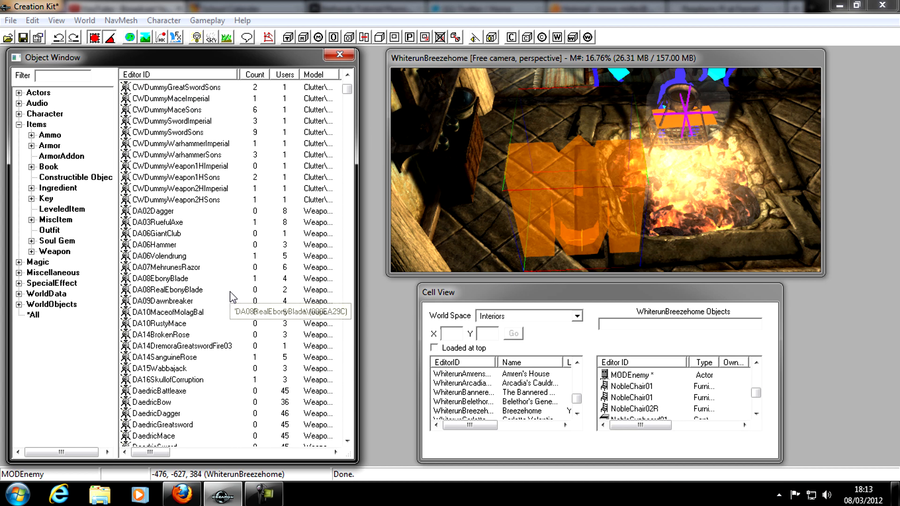
scroll(232, 297, "down", 1)
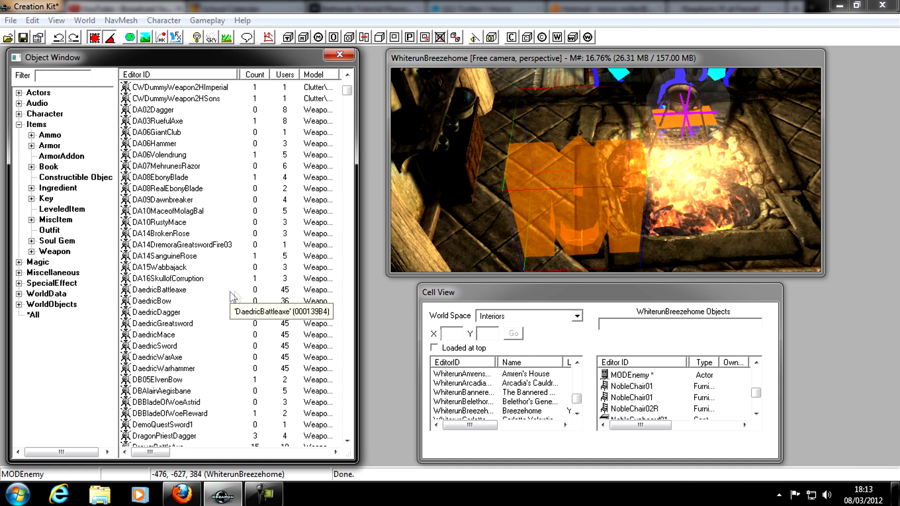
left_click(173, 324)
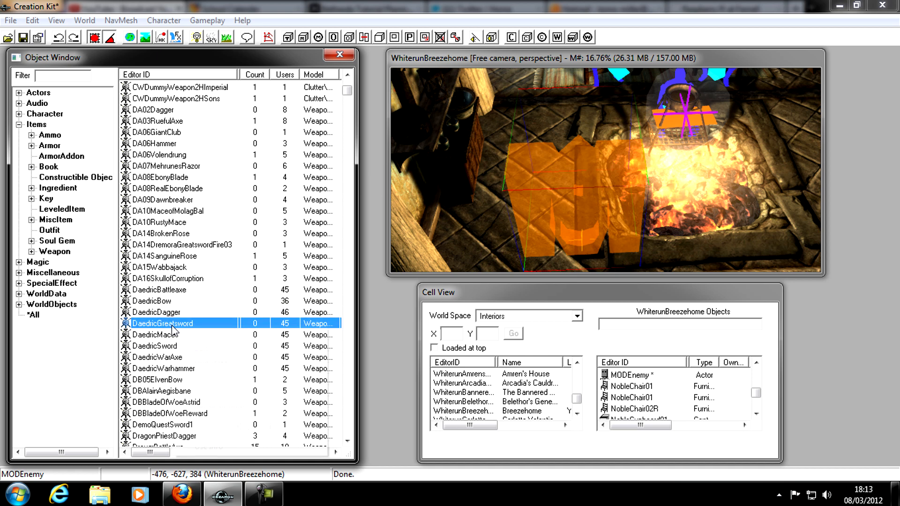
right_click(172, 327)
left_click(224, 367)
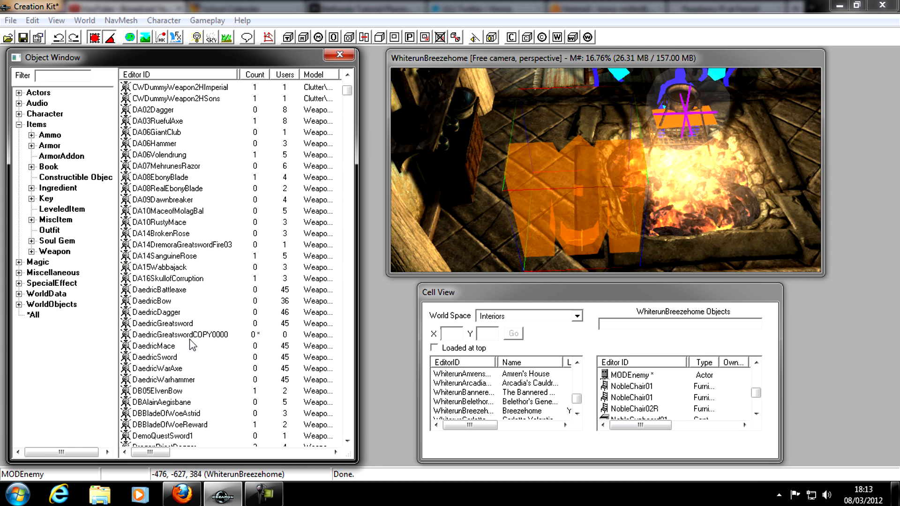
- Open the duplicated greatsword and set its ID to MODLegend and its name to Legendary Sword
double_click(206, 335)
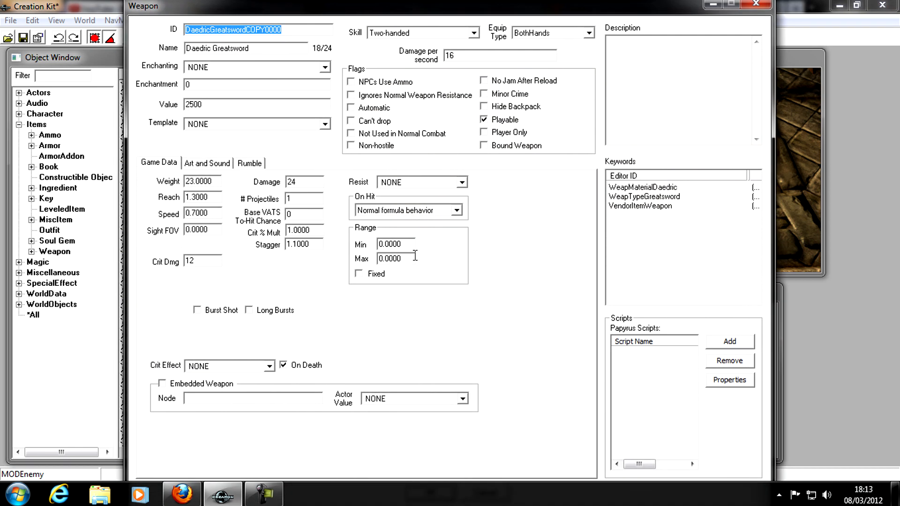
type("M")
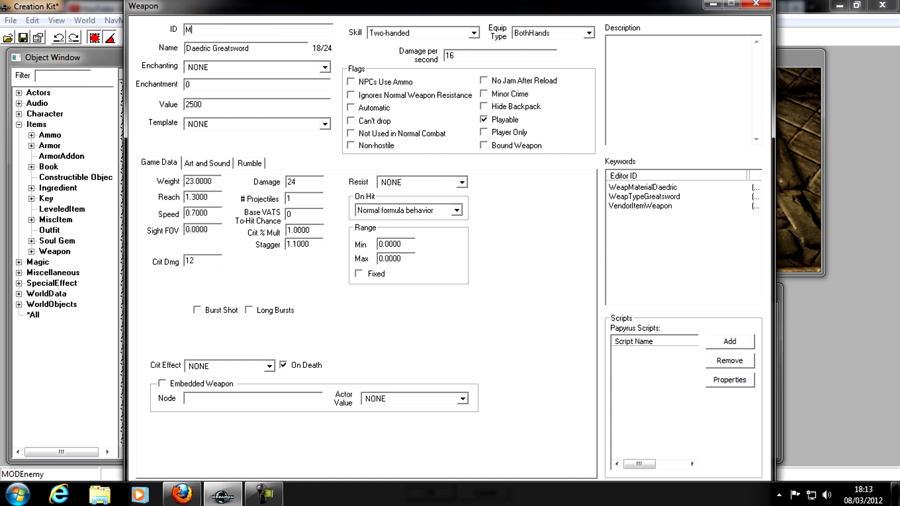
type("ODLegend")
left_click_drag(266, 46, 147, 40)
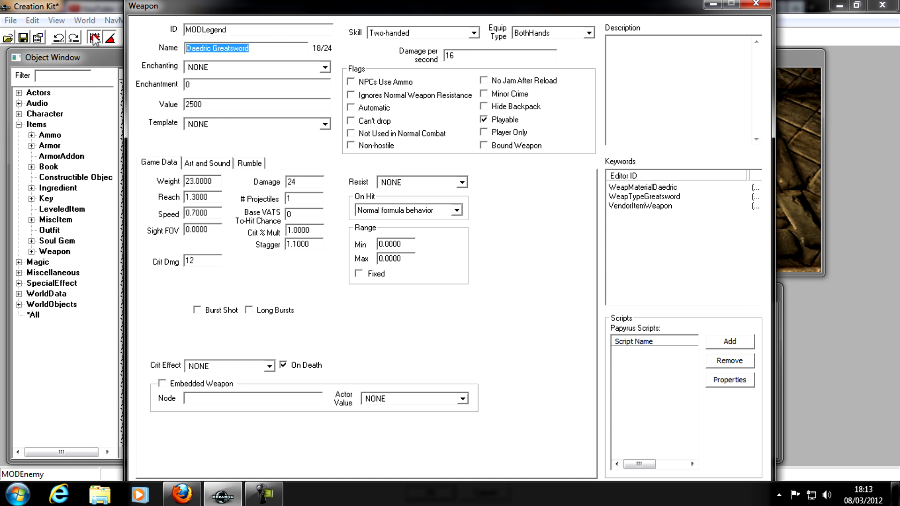
type("Legen")
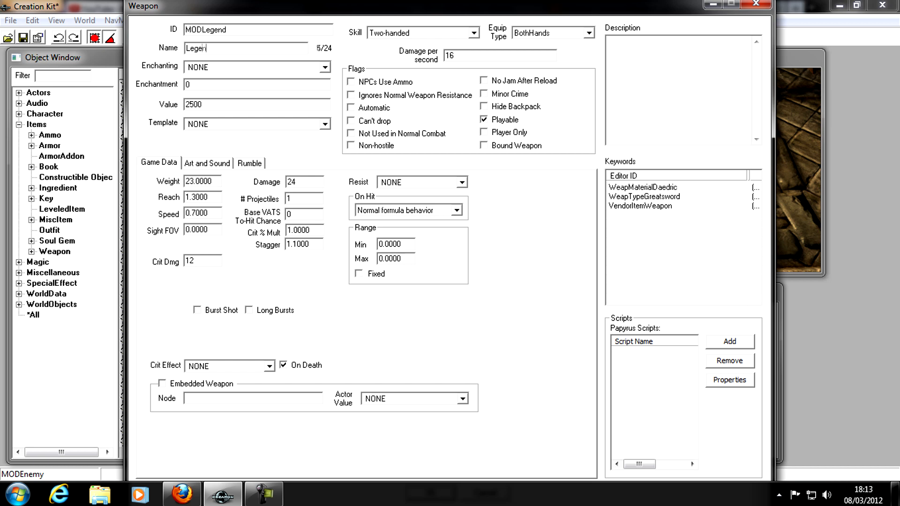
type("dary Sword")
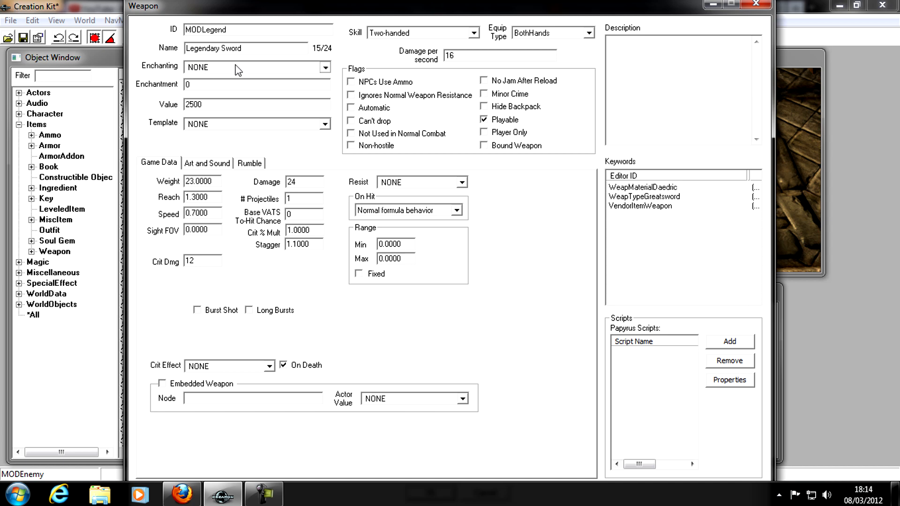
- Give the sword the EnchWeaponFireDamage06 enchanting effect with an enchantment amount of 100
left_click(324, 67)
key("e")
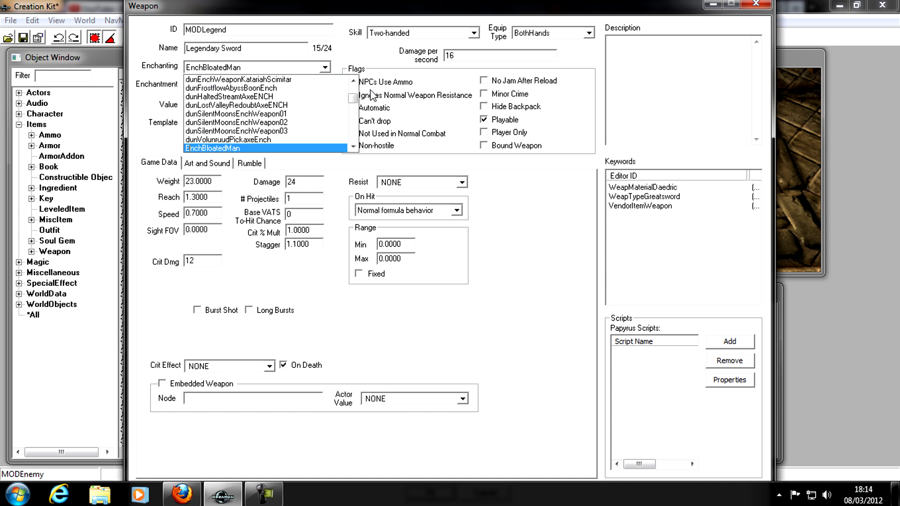
scroll(289, 114, "down", 4)
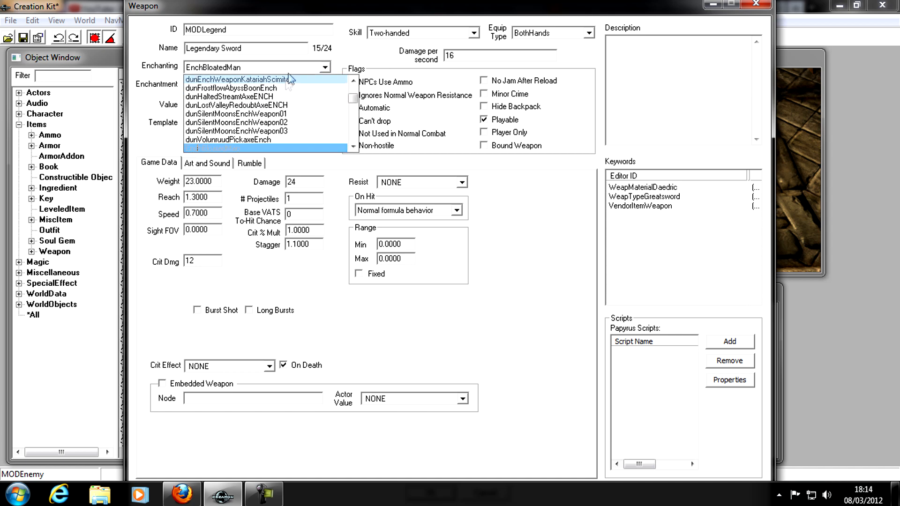
scroll(289, 114, "down", 6)
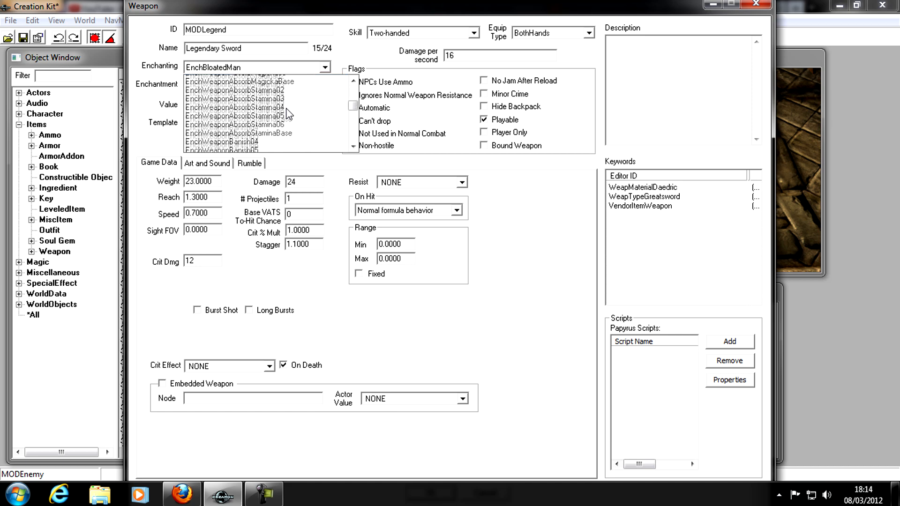
scroll(266, 124, "down", 8)
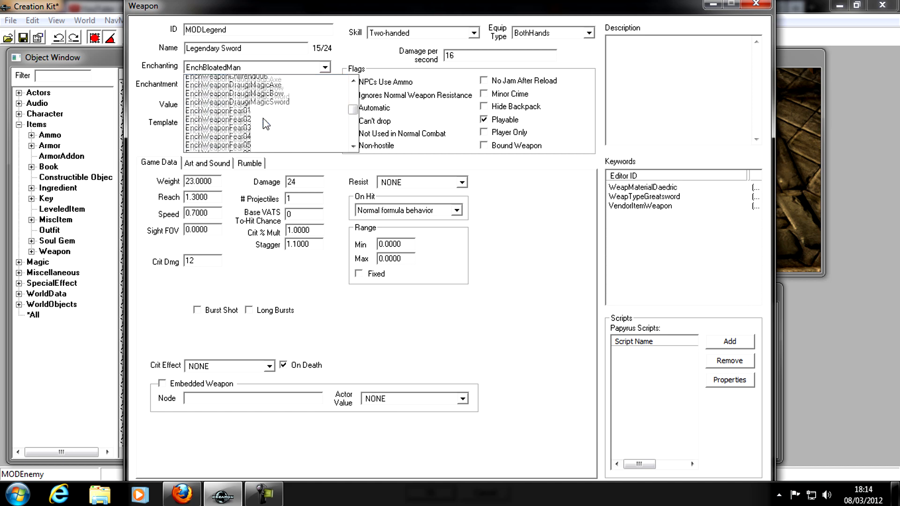
scroll(266, 124, "down", 3)
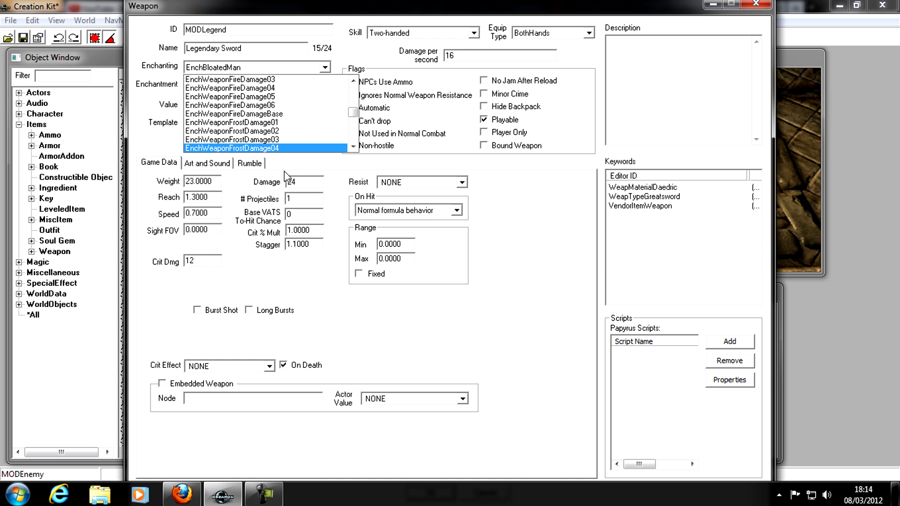
left_click(251, 109)
left_click_drag(201, 87, 123, 95)
type("100")
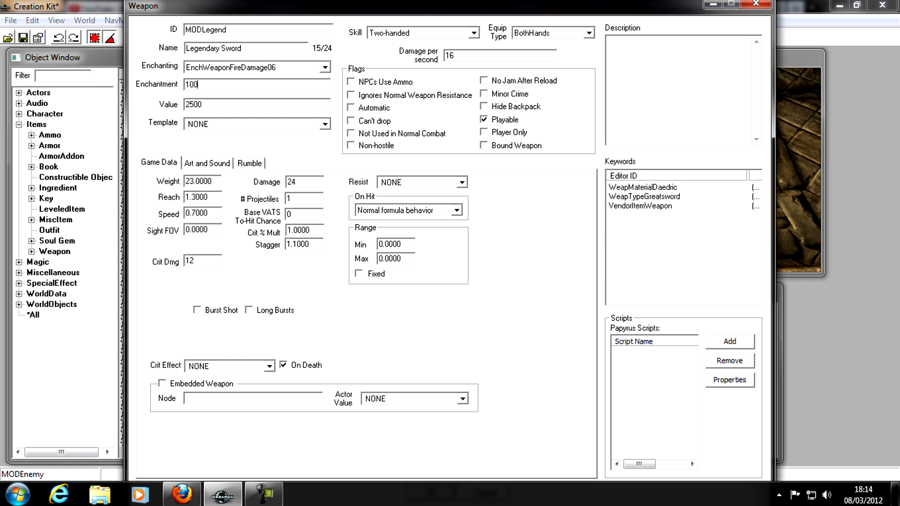
- Set the sword's value to 100000, weight to 0, damage to 10000 and speed to 1
double_click(199, 104)
type("100000")
double_click(208, 181)
type("0")
double_click(305, 182)
type("10000")
double_click(215, 213)
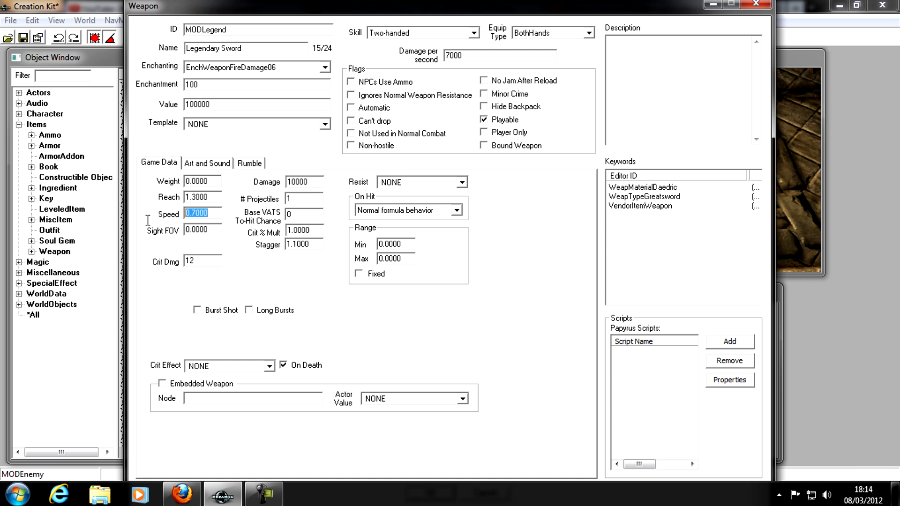
type("1")
- Save the MODLegend weapon, declining to create a new form and confirming the rename of the existing copy
left_click_drag(450, 11, 445, 1)
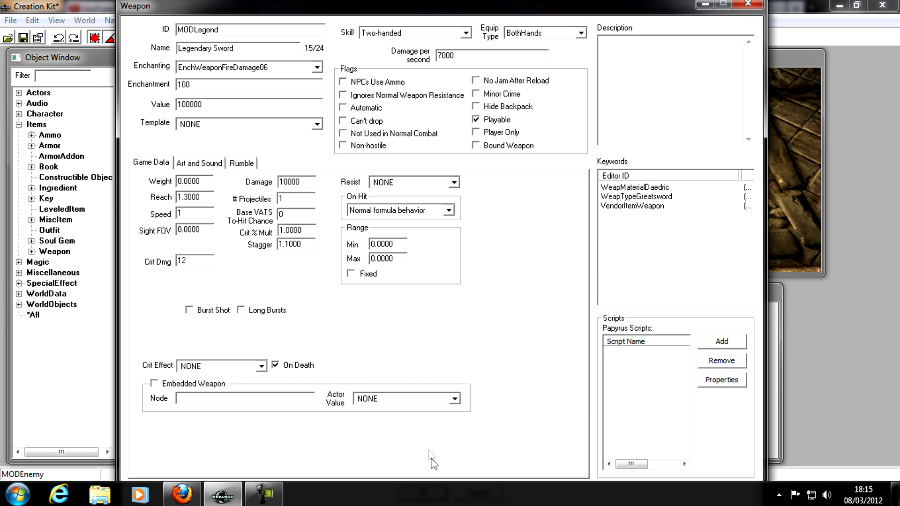
key("Tab")
key("Tab")
key("Tab")
key("Tab")
key("Tab")
key("Tab")
key("Tab")
key("Tab")
key("Tab")
key("Tab")
key("Tab")
key("Tab")
key("Tab")
key("Tab")
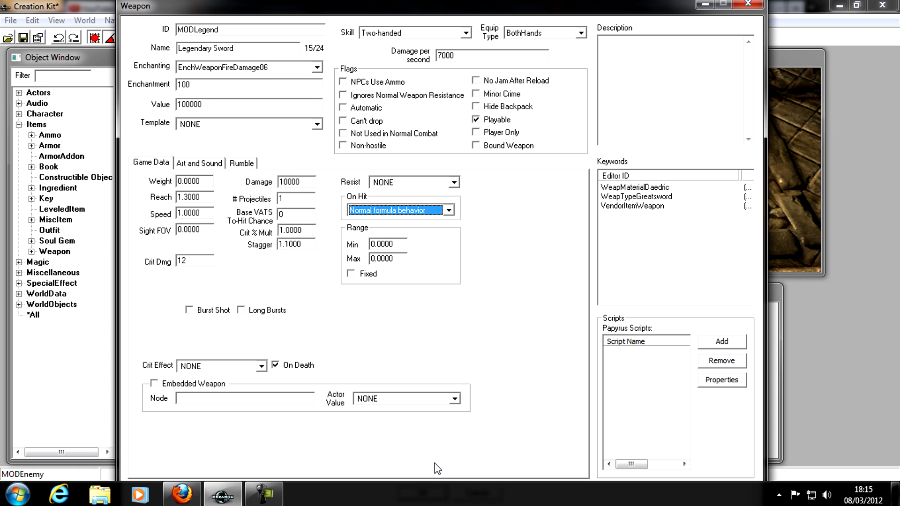
key("Tab")
key("Tab")
key("Tab")
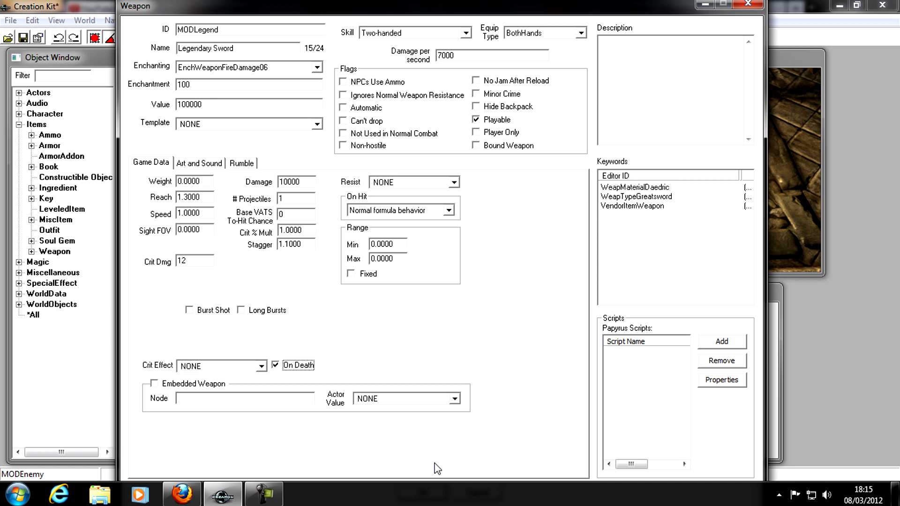
key("shift+Tab")
key("Return")
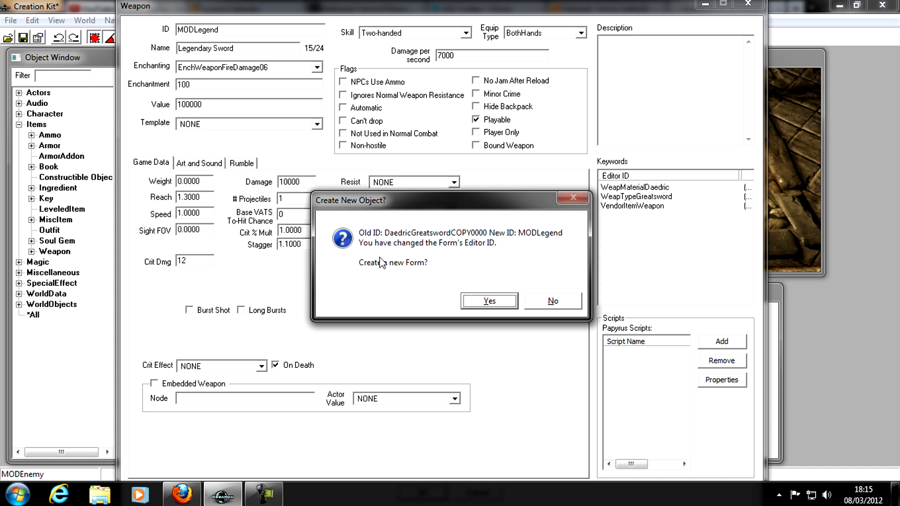
left_click(547, 301)
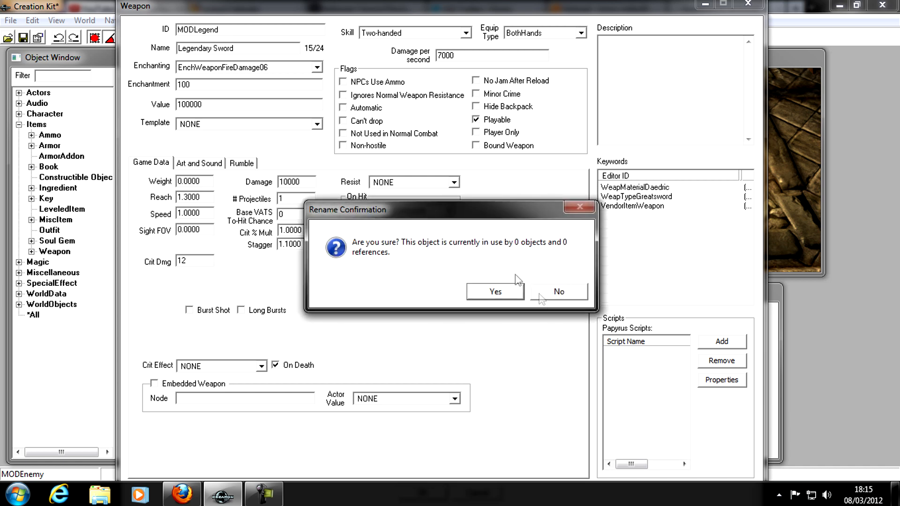
left_click(496, 293)
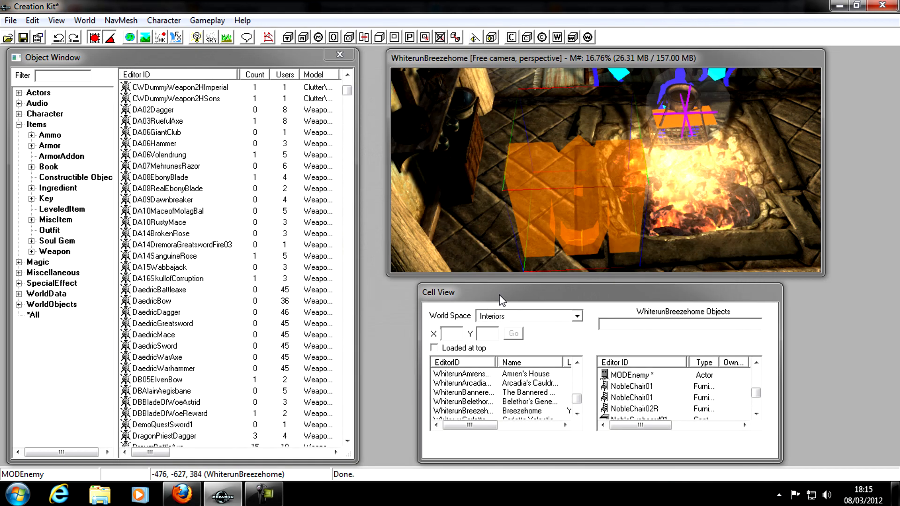